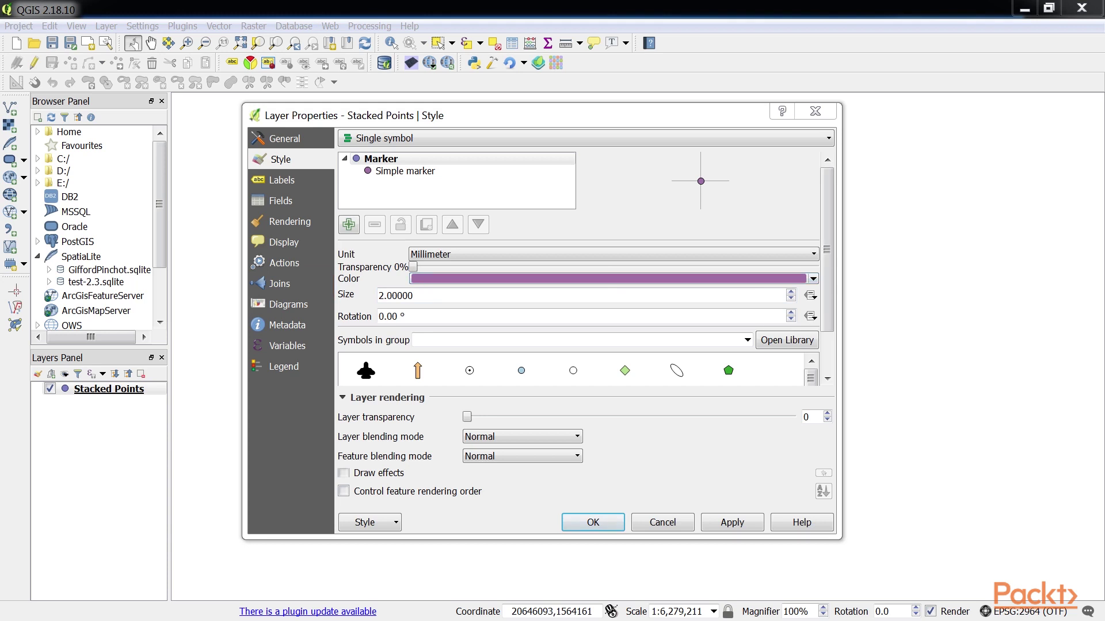
Apply the diamond preset symbol to the Stacked Points marker and view the marker symbols in the symbol library
left_click_drag(826, 342, 831, 355)
scroll(832, 355, "down", 1)
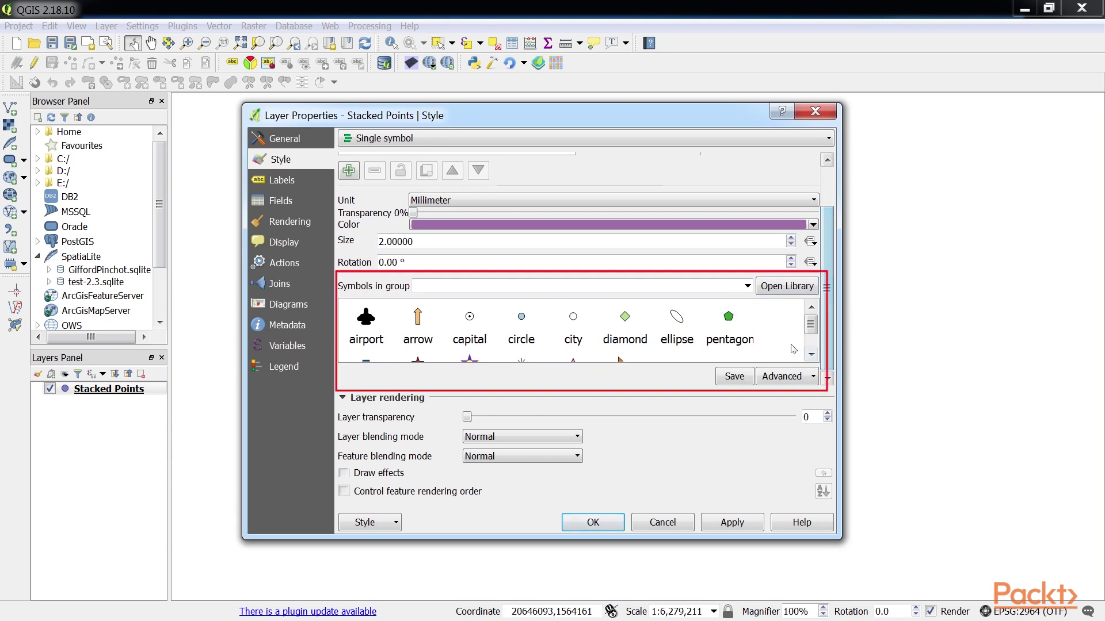
scroll(814, 323, "down", 1)
scroll(813, 323, "up", 1)
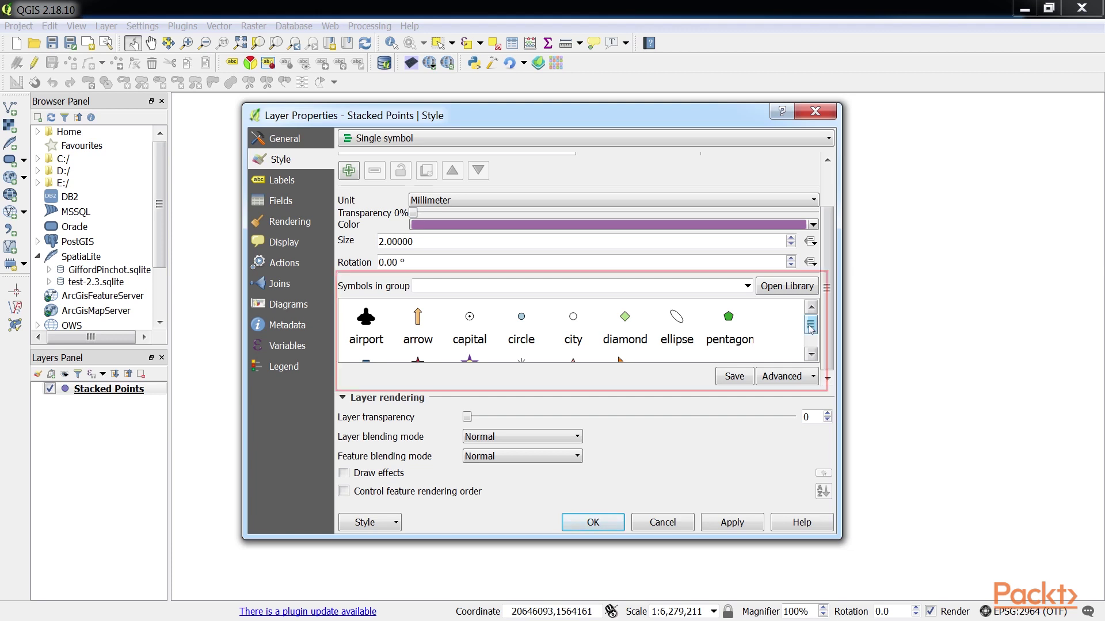
left_click(625, 323)
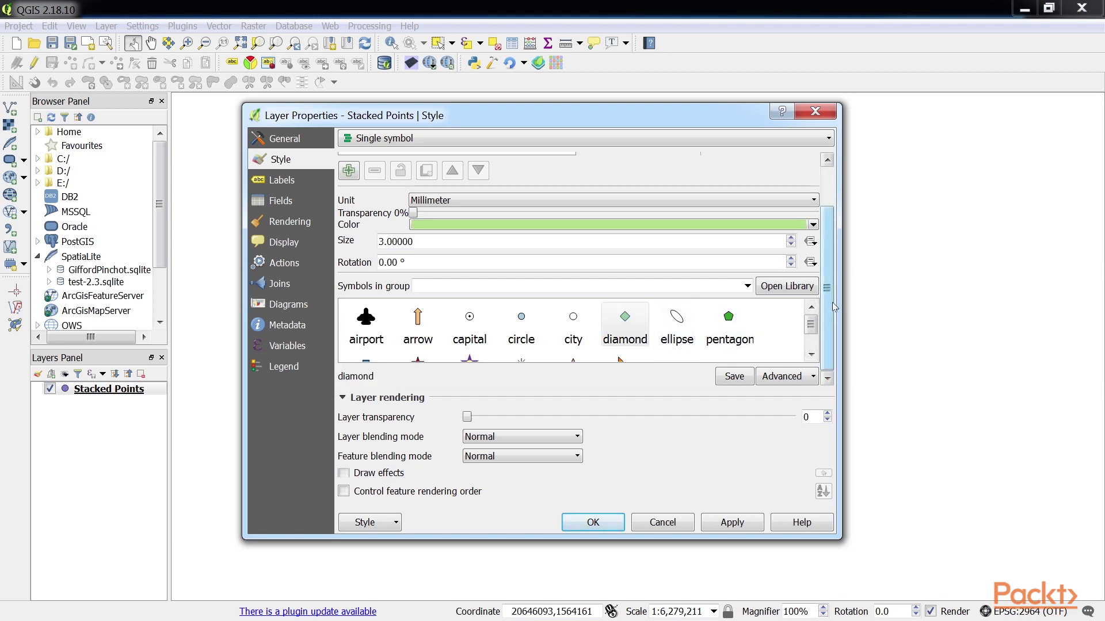
left_click(786, 290)
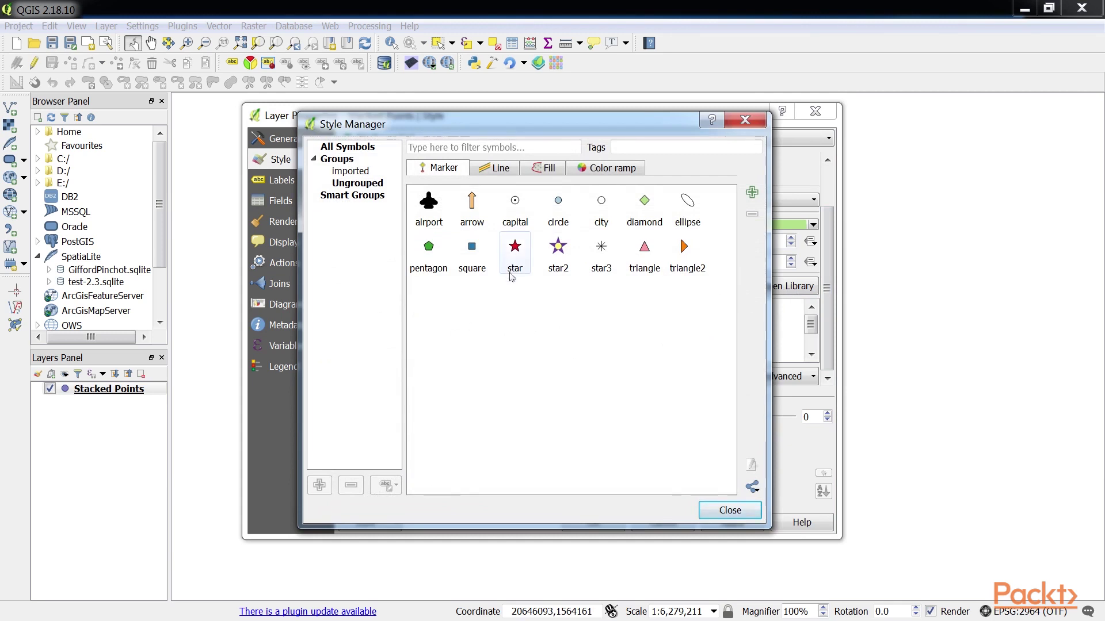
left_click(745, 119)
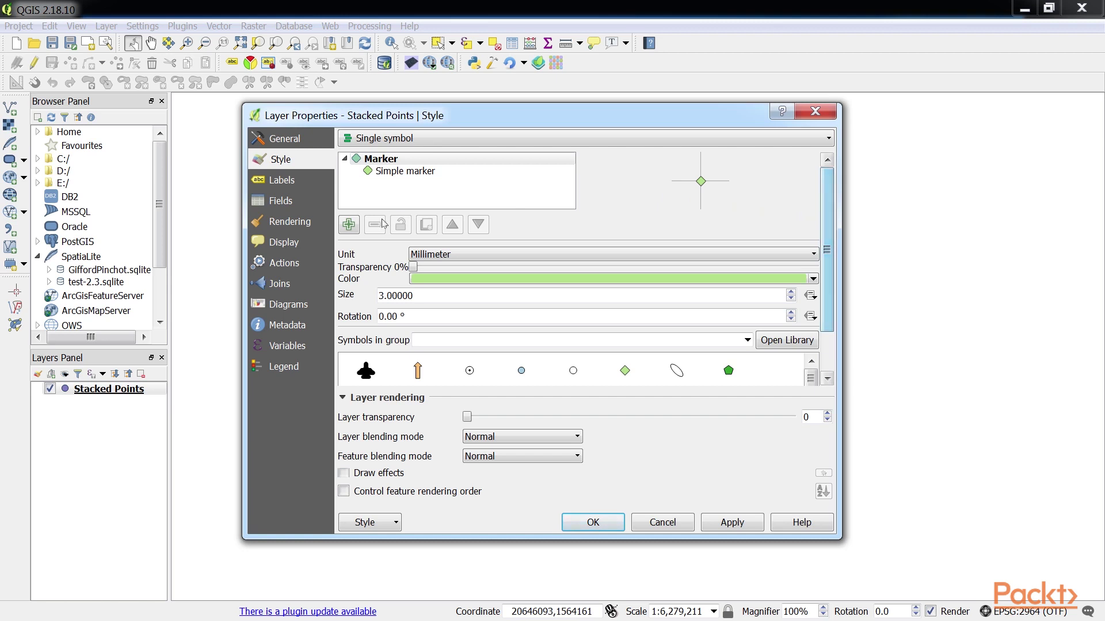
Add a second symbol layer and convert the diamond layer into an SVG marker with the fuel pump icon
left_click(349, 225)
left_click(408, 184)
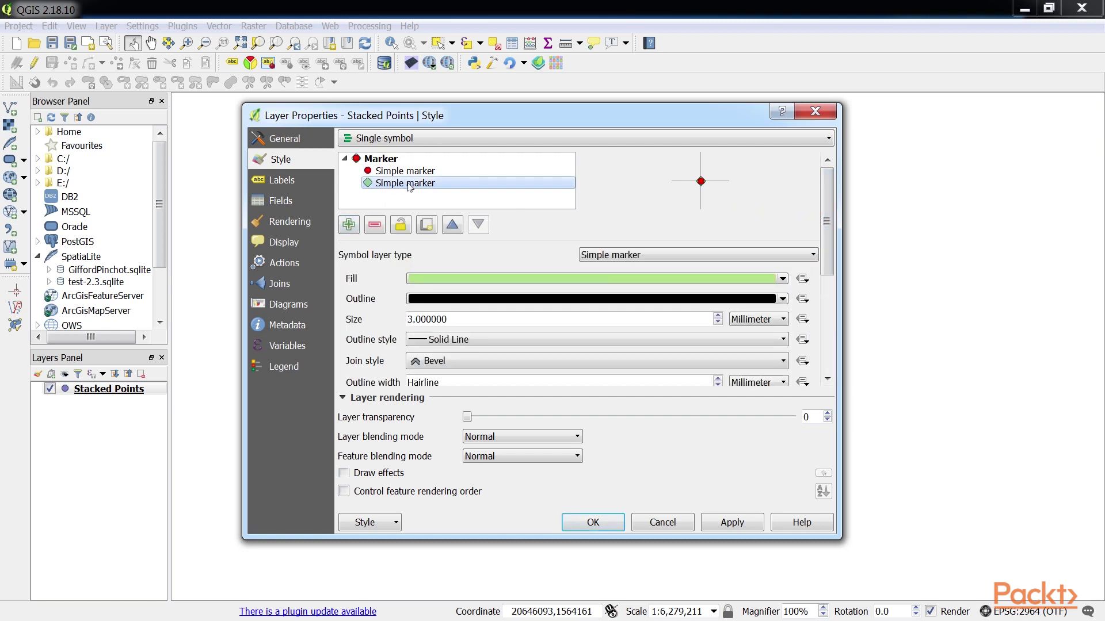
left_click(650, 255)
left_click(605, 322)
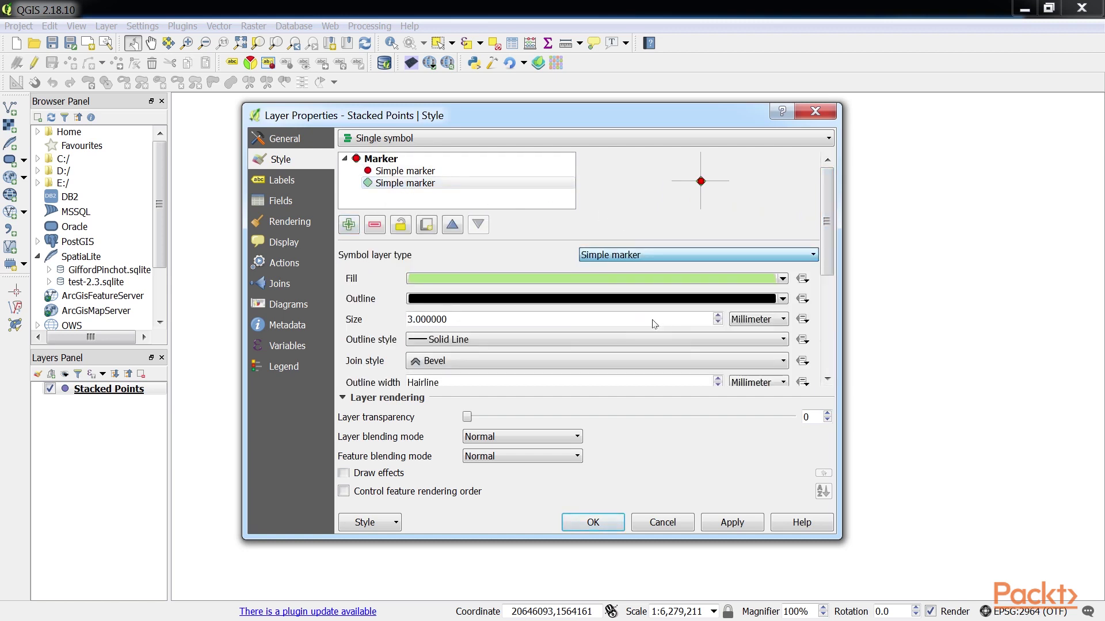
scroll(830, 258, "down", 3)
scroll(830, 259, "down", 3)
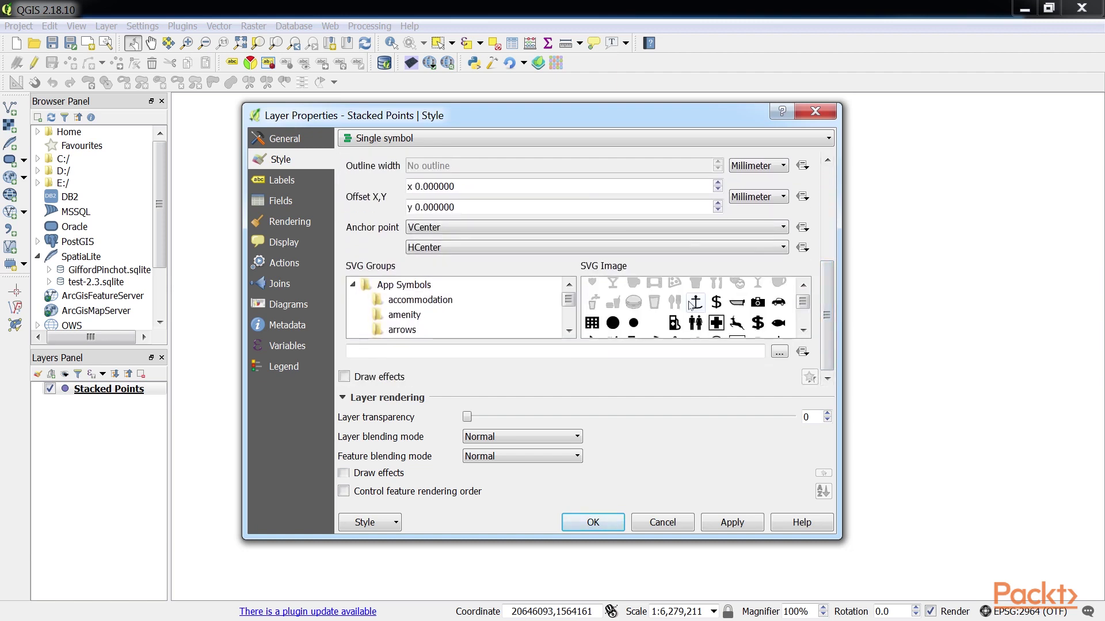
left_click(676, 324)
scroll(827, 284, "up", 6)
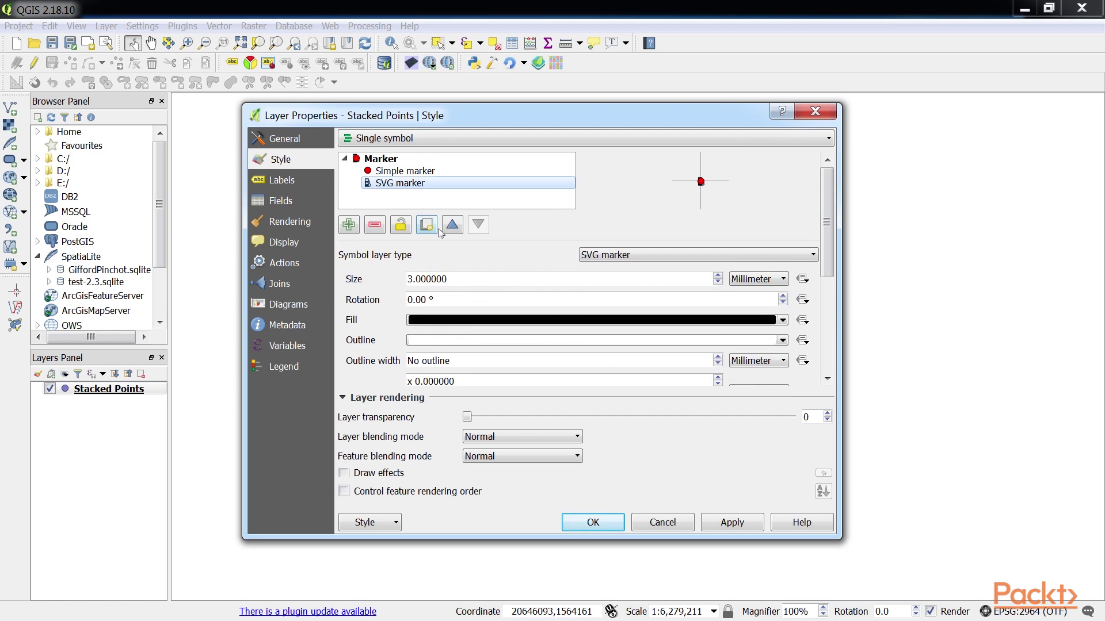
Move the SVG marker above the simple marker and give the simple marker a hexagon shape
left_click(451, 225)
left_click(414, 185)
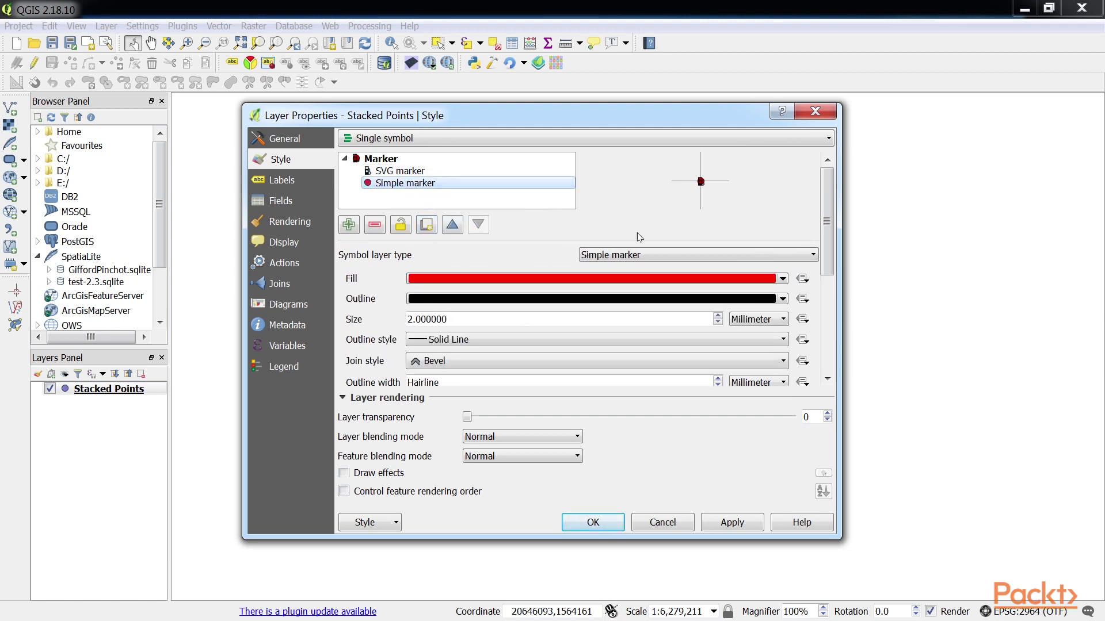
scroll(828, 207, "down", 5)
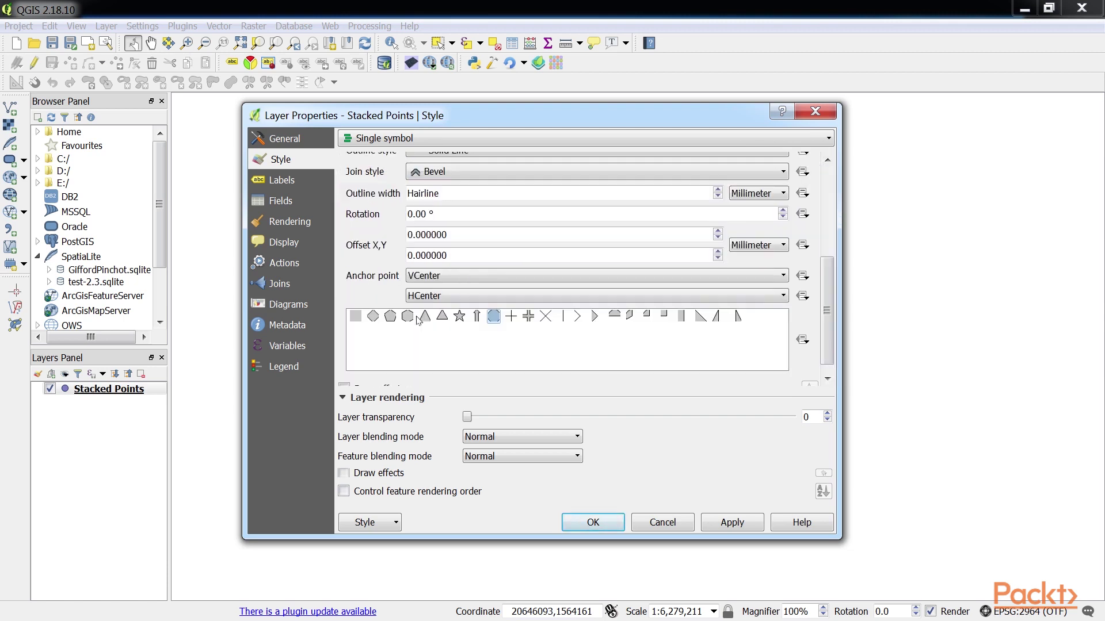
scroll(804, 298, "up", 5)
Fill the simple hexagon marker with light turquoise and set its size to 7.25 mm
left_click(783, 279)
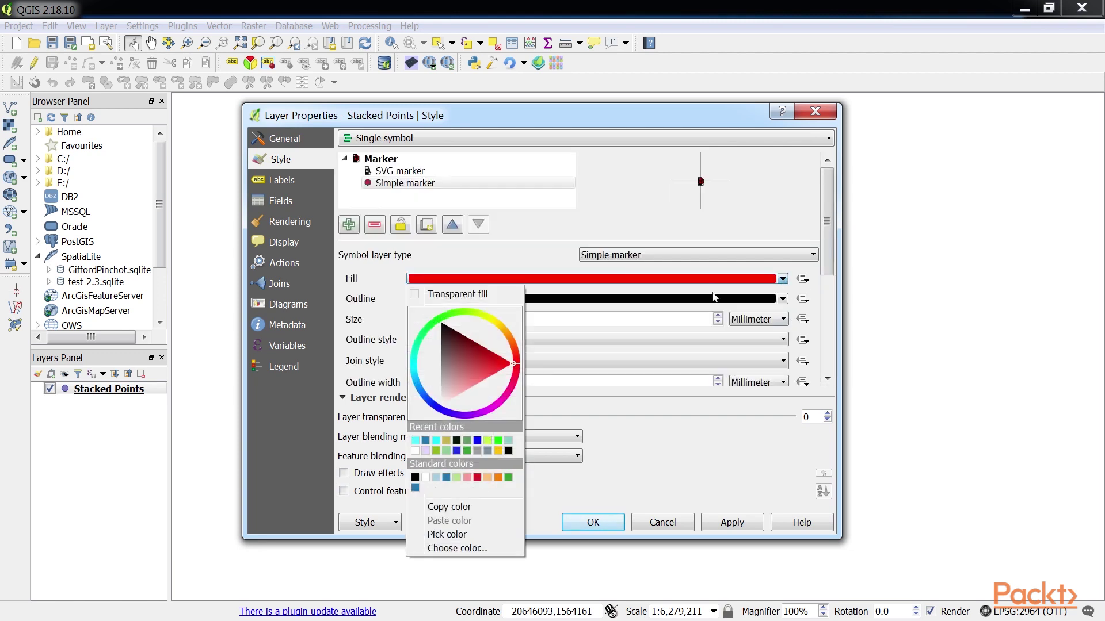
left_click(433, 357)
left_click(794, 219)
left_click_drag(482, 327, 403, 321)
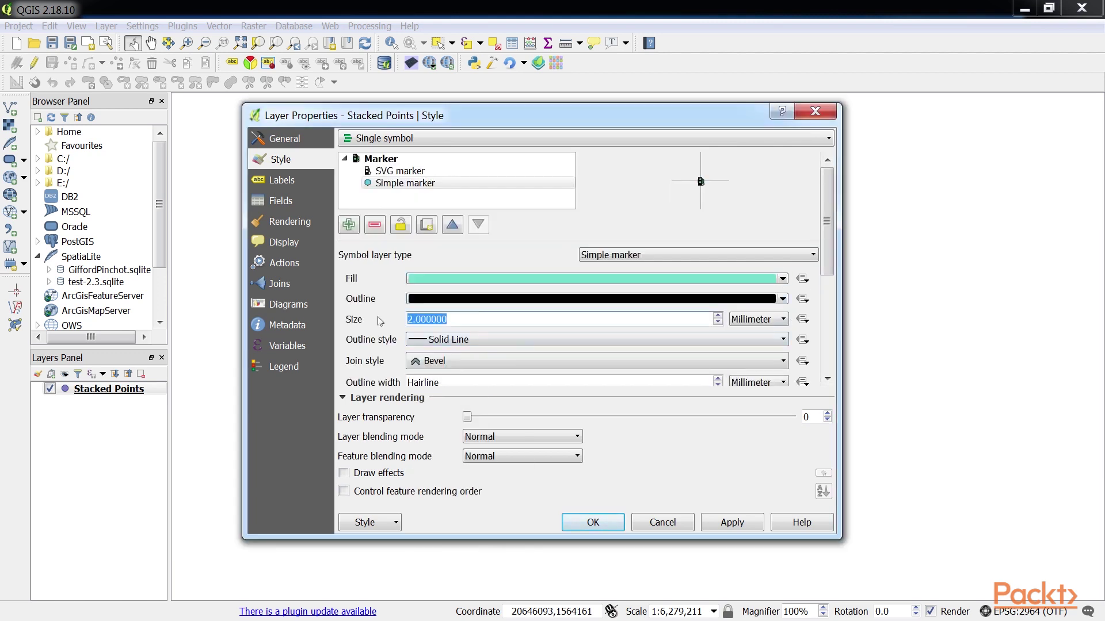
type("7.25")
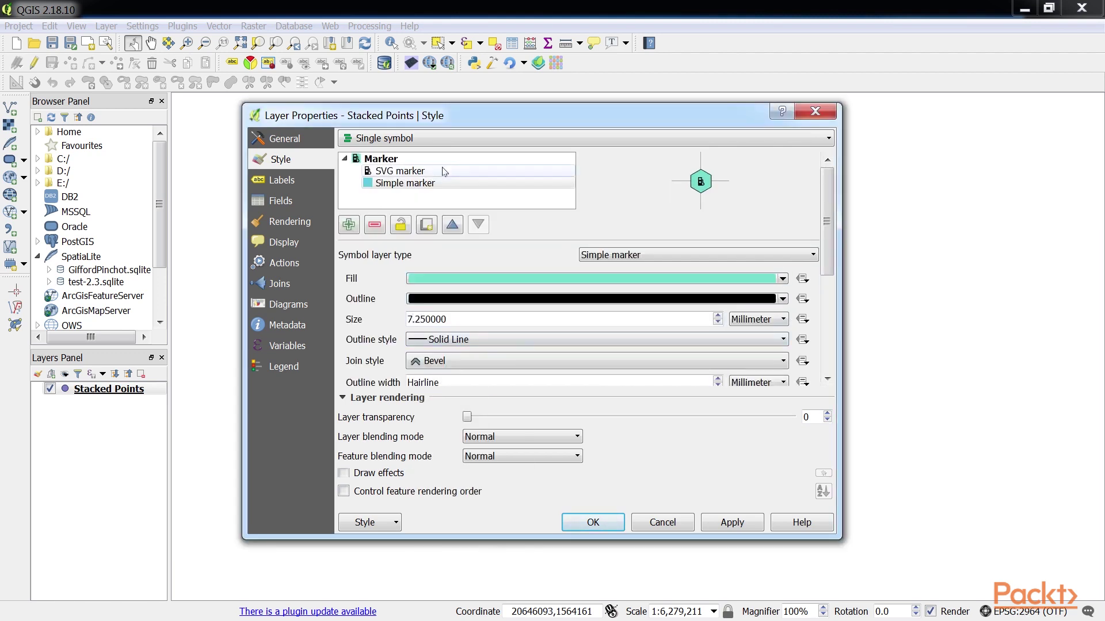
Set the size of the fuel pump SVG marker to 6 mm
left_click(409, 171)
left_click_drag(461, 280, 396, 283)
key("BackSpace")
type("6")
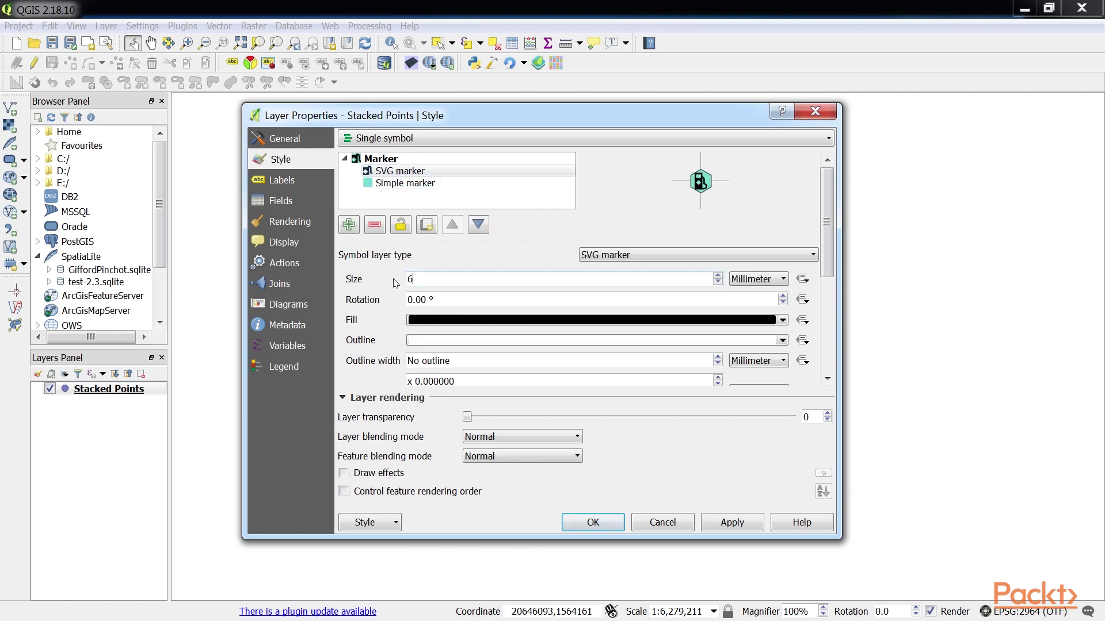
scroll(396, 283, "down", 5)
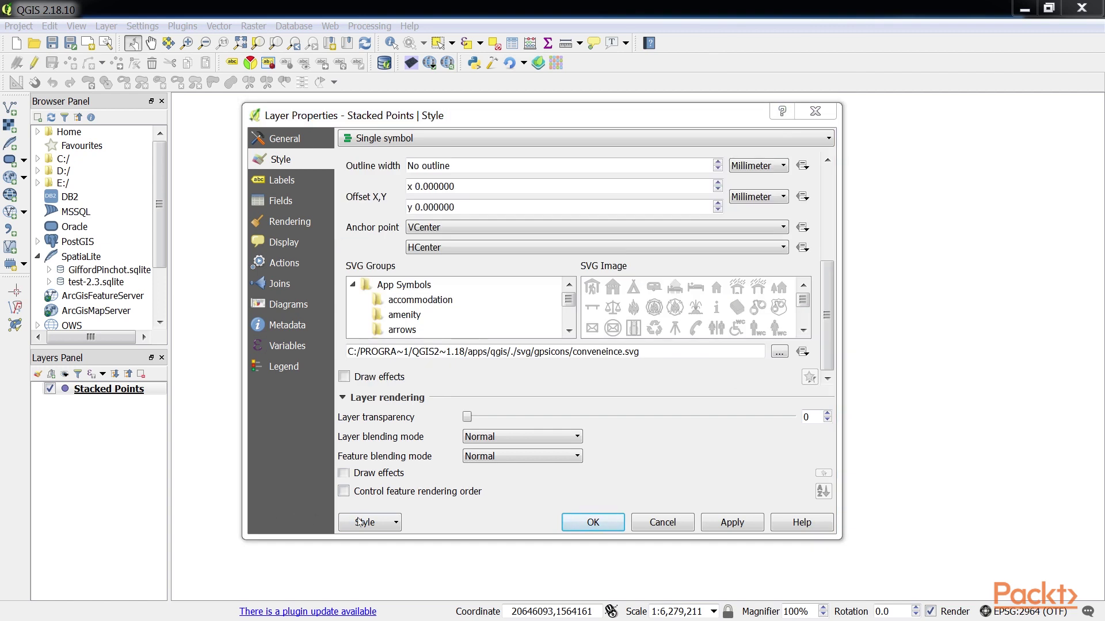
View the options for saving the style, and apply the new symbol to the Stacked Points layer
left_click(392, 524)
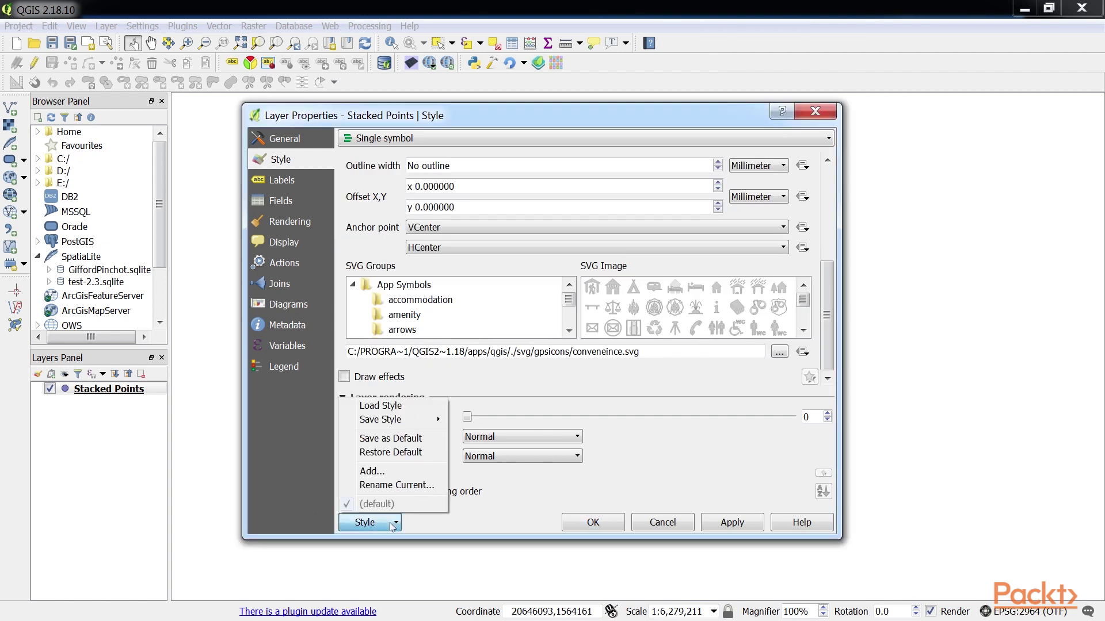
mouse_move(379, 423)
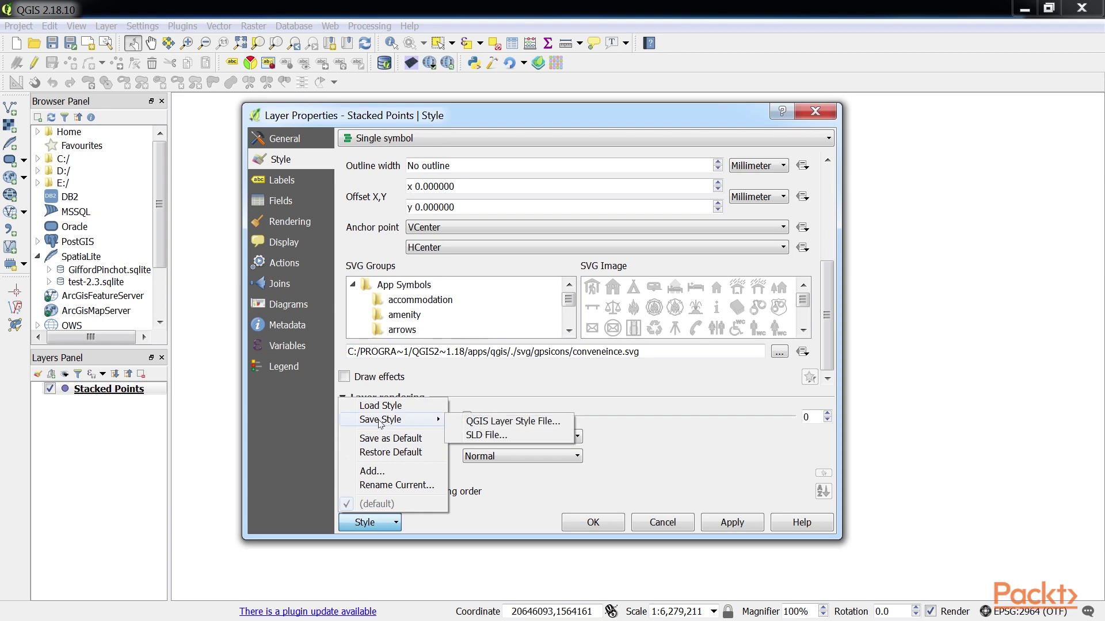
left_click(390, 438)
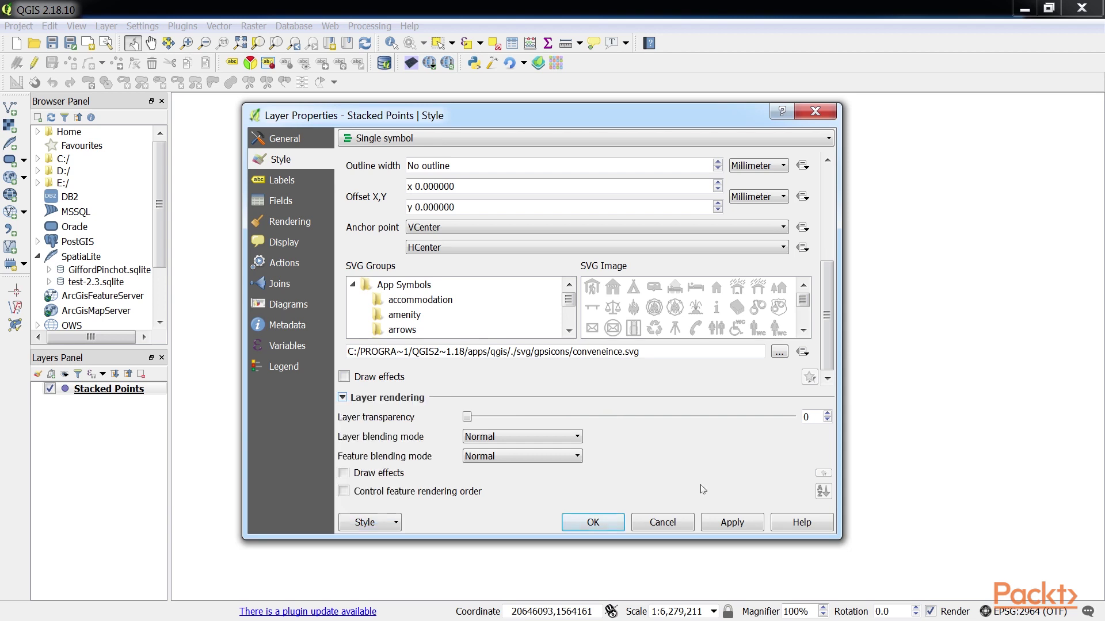
left_click(732, 522)
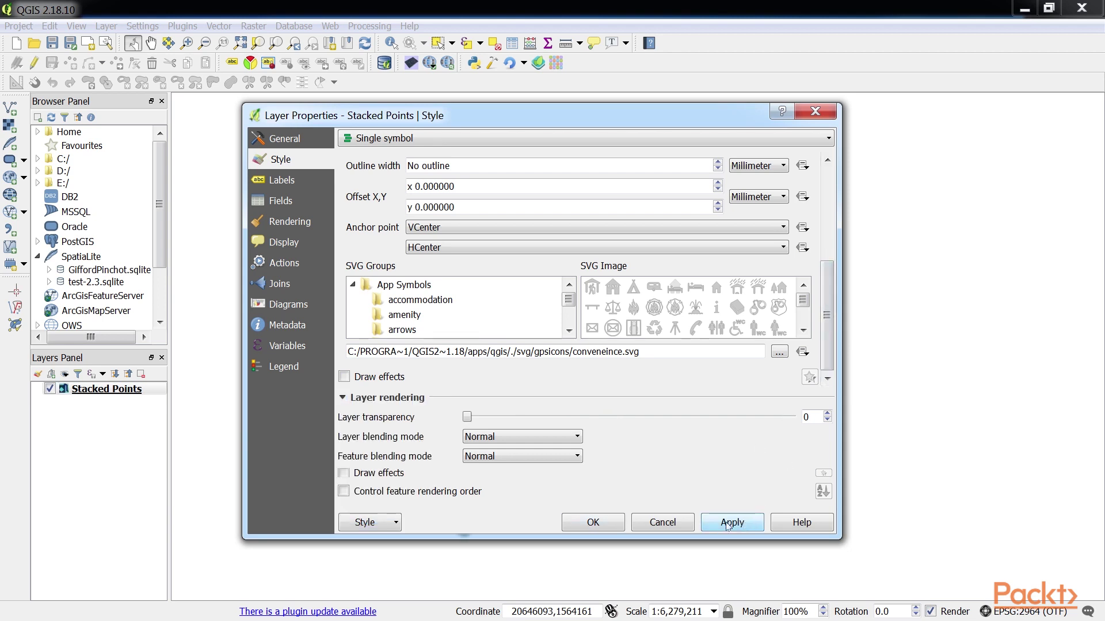
left_click(586, 524)
left_click_drag(681, 464, 666, 451)
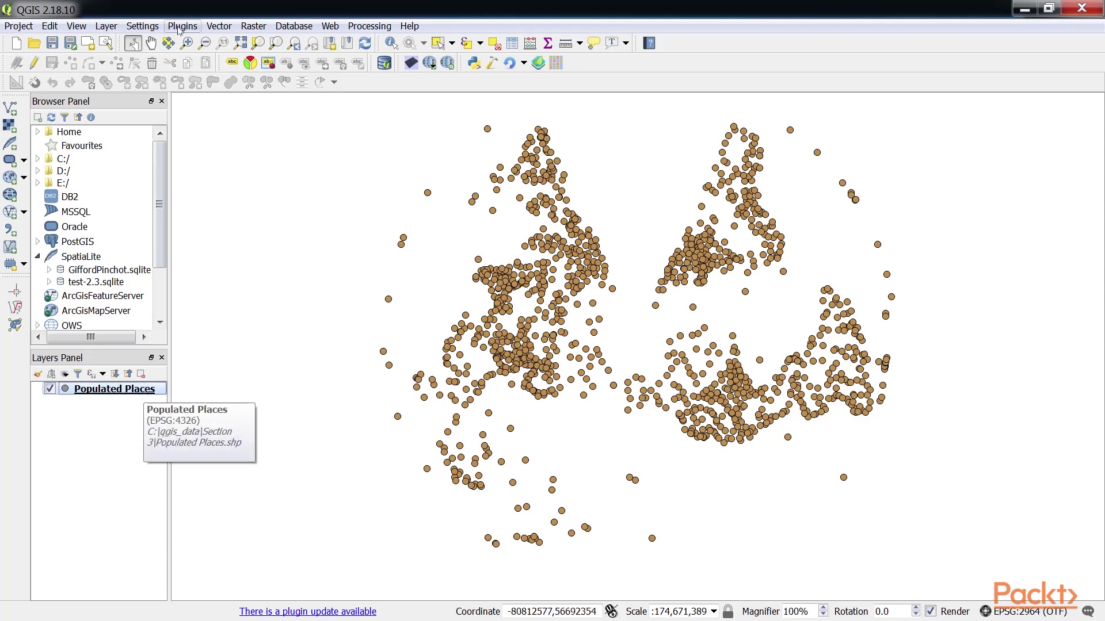
Open the properties of the Populated Places layer and switch its style to Categorized
left_click(105, 26)
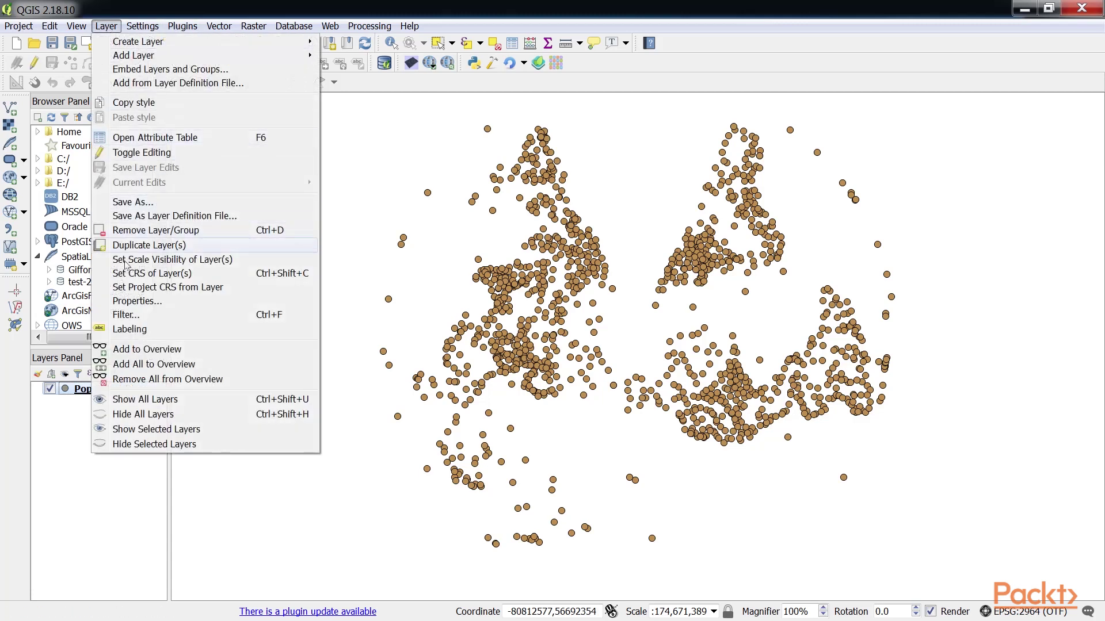
left_click(137, 301)
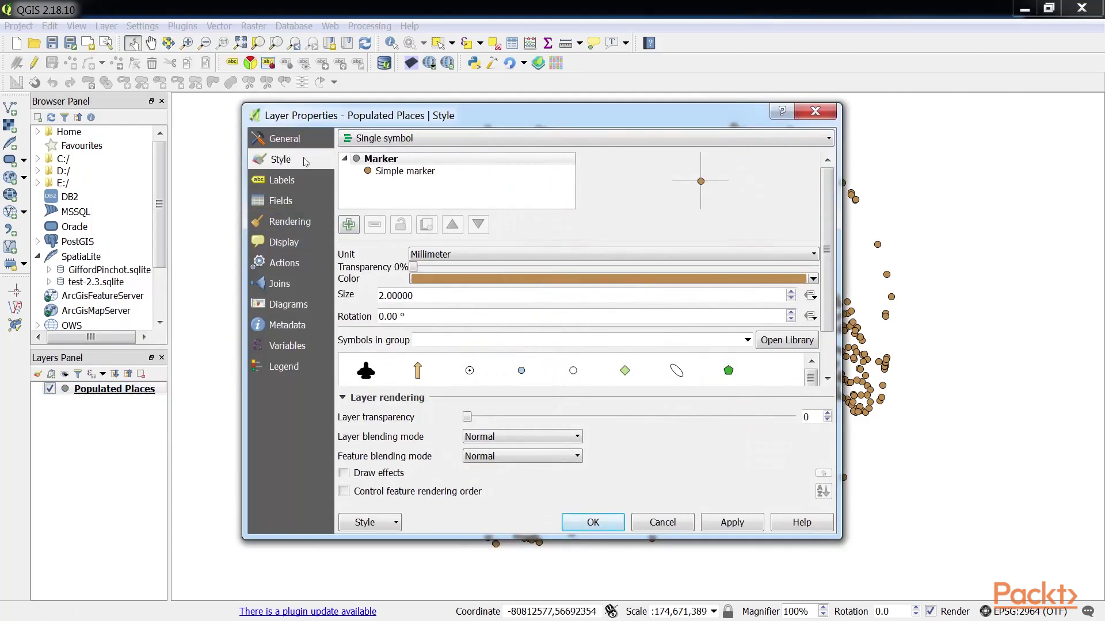
left_click(464, 138)
left_click(465, 175)
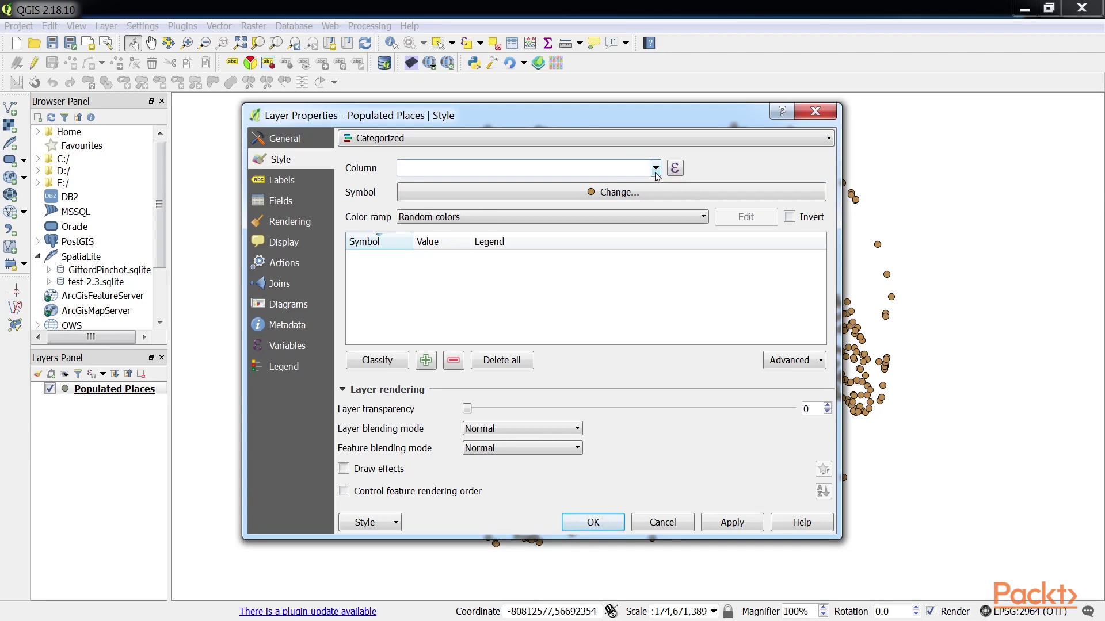
Use the checkme column for the categories, view its expression editor, and classify the values with random colors
left_click(657, 168)
scroll(586, 276, "down", 10)
left_click(586, 305)
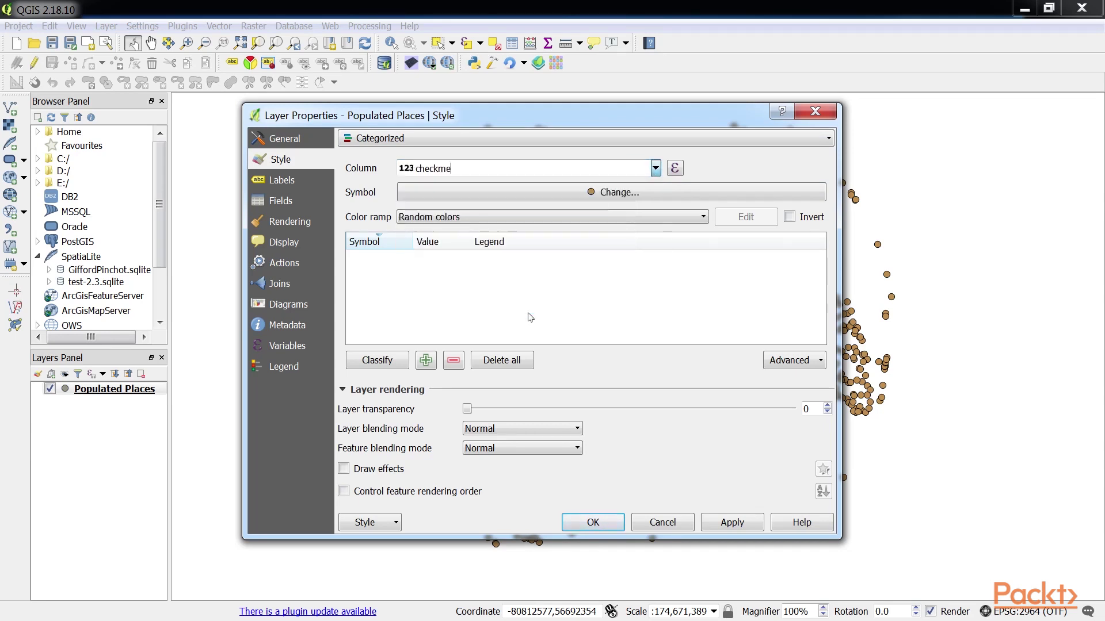
left_click(675, 168)
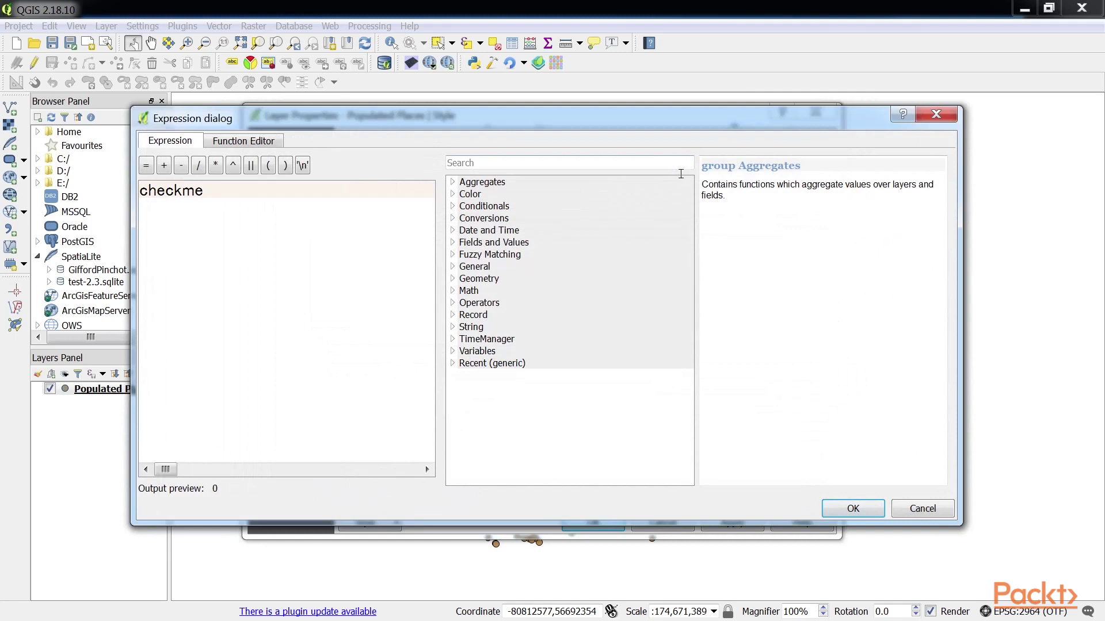
left_click(936, 114)
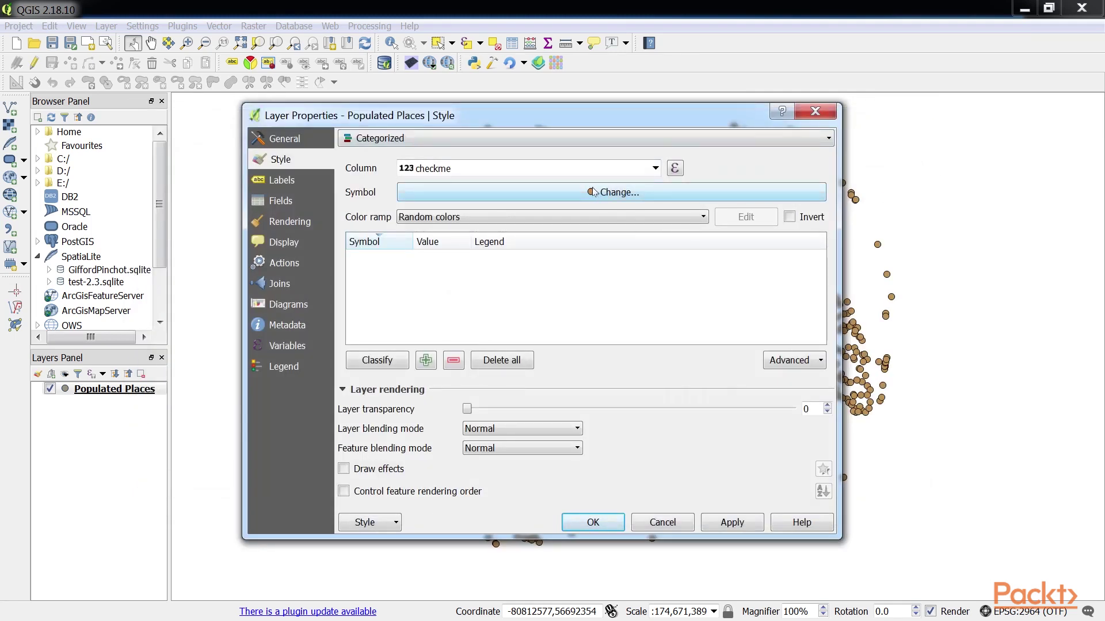
left_click(390, 362)
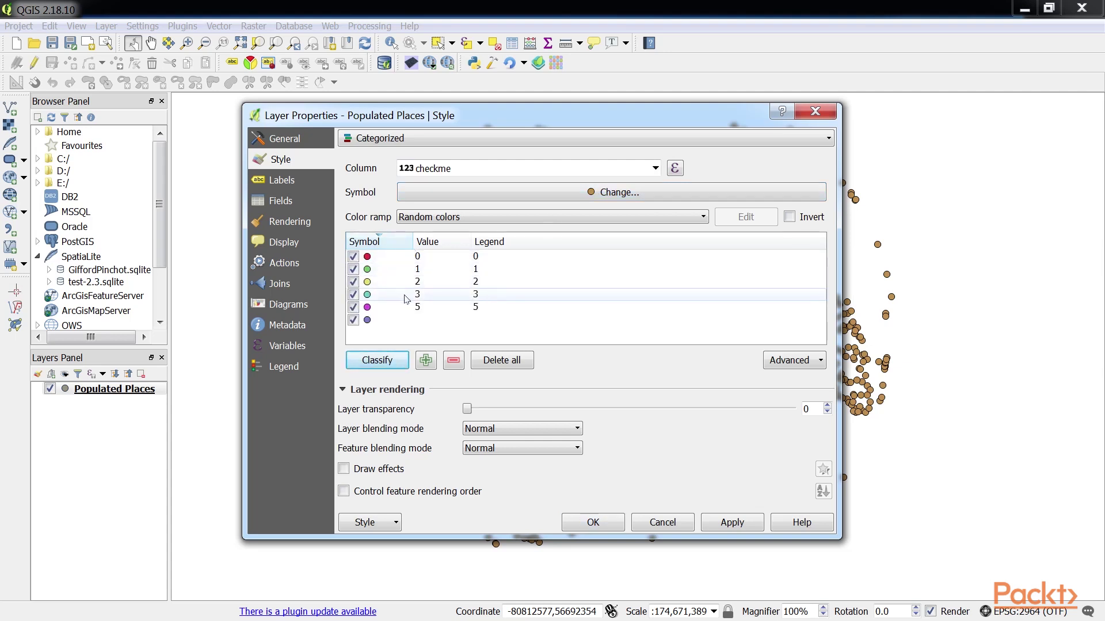
Add a category with value 6 and legend 6, and delete it from the list again
left_click(426, 360)
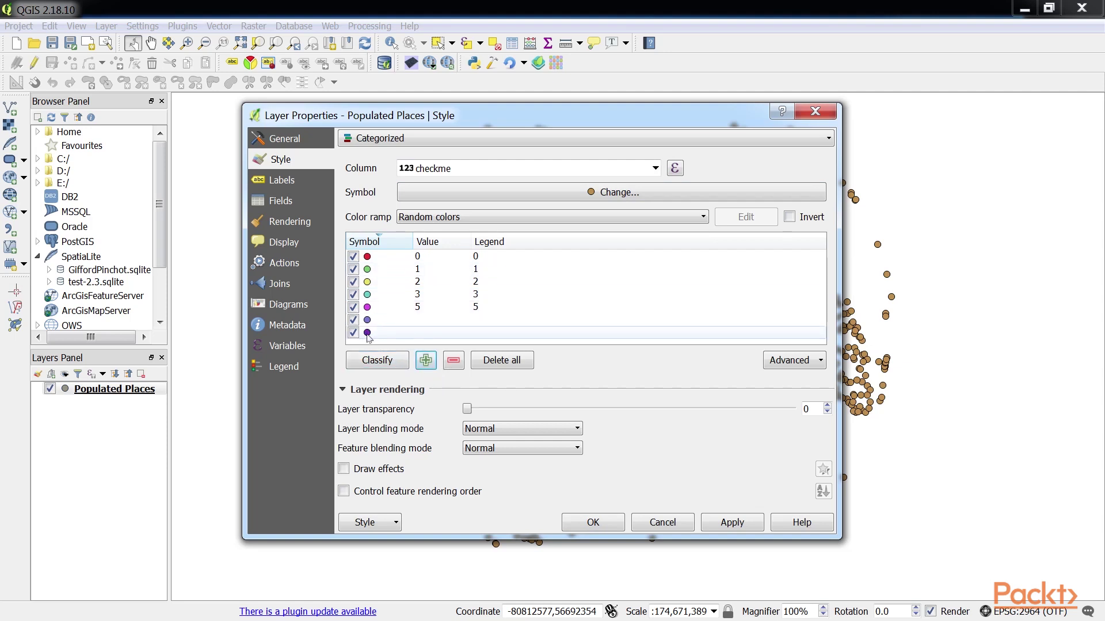
double_click(425, 333)
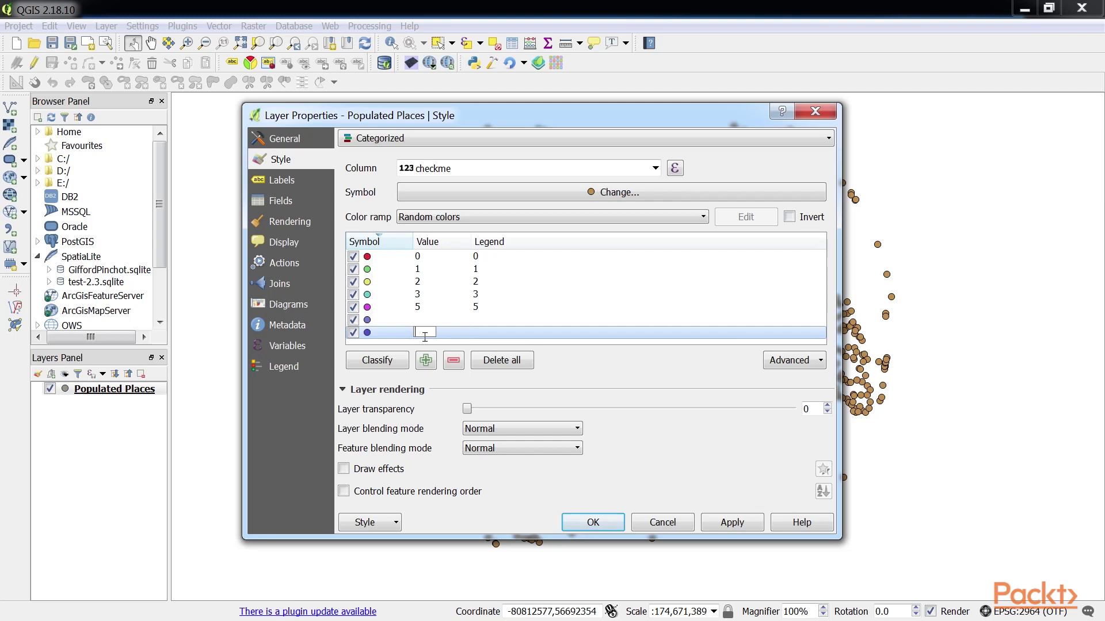
type("6")
double_click(487, 334)
type("6")
key("Return")
left_click(454, 362)
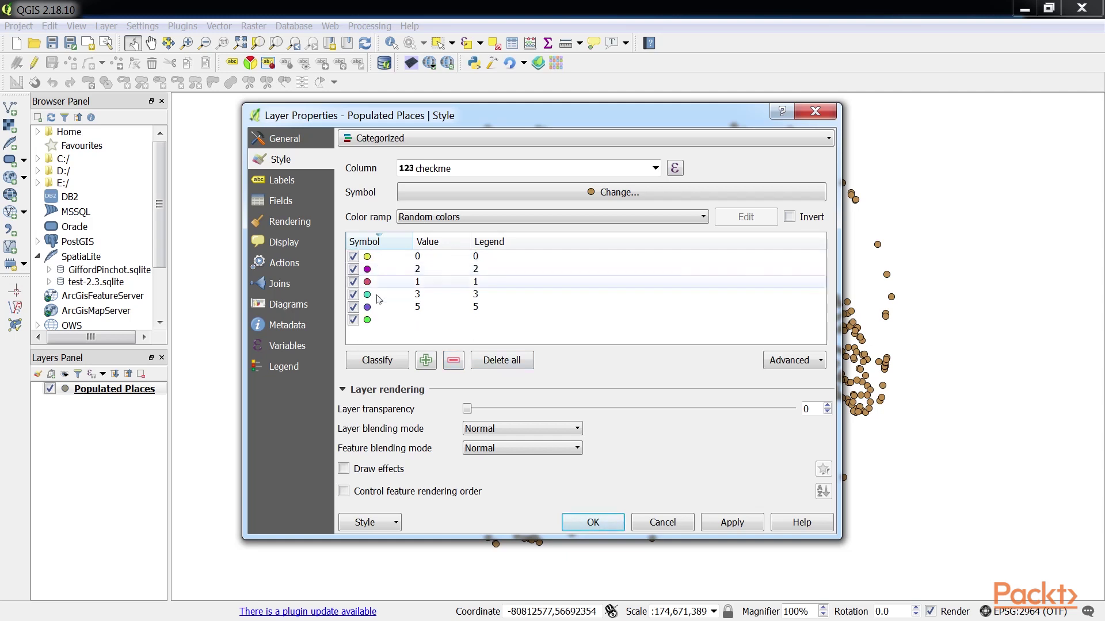
Sort the categories by value in descending order
left_click(429, 242)
left_click(423, 257)
double_click(423, 258)
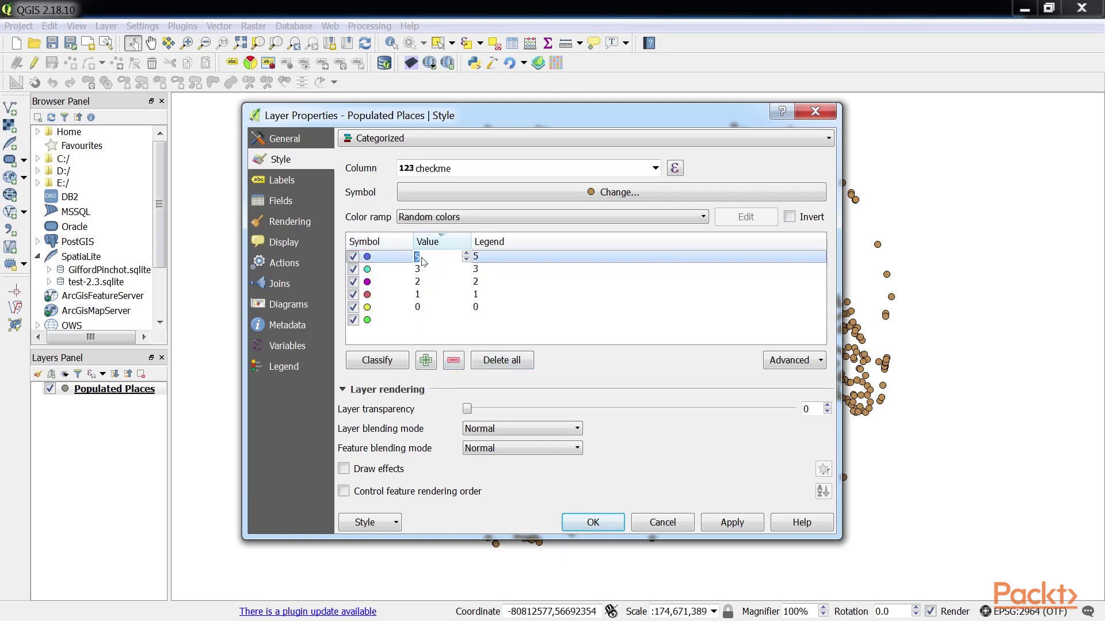
left_click(481, 268)
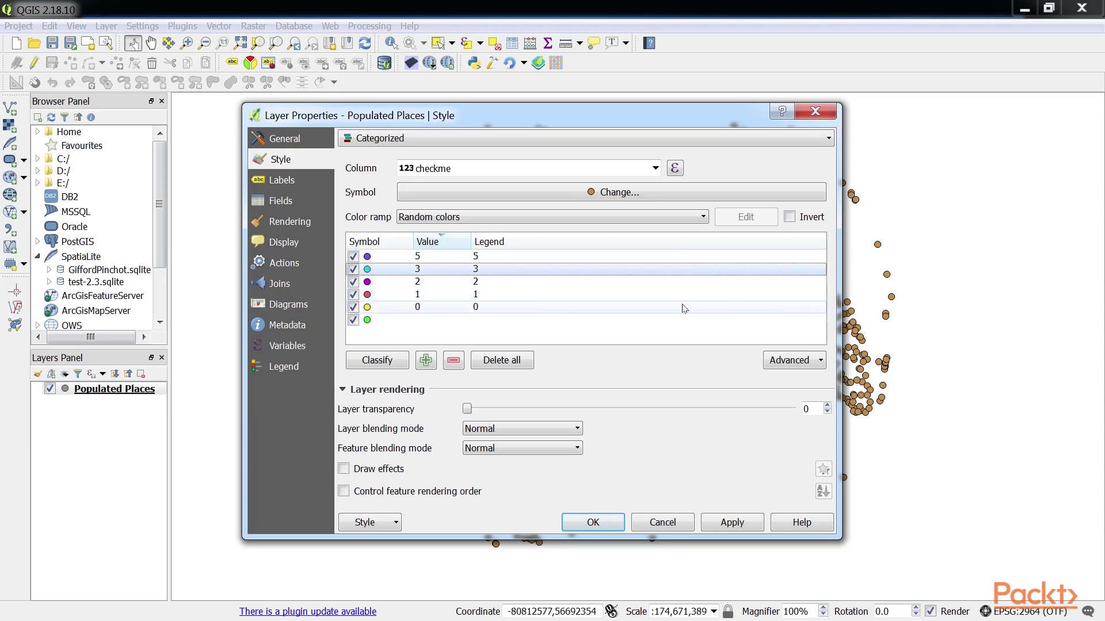
View the symbol settings for the marker shared by all categories
left_click(618, 191)
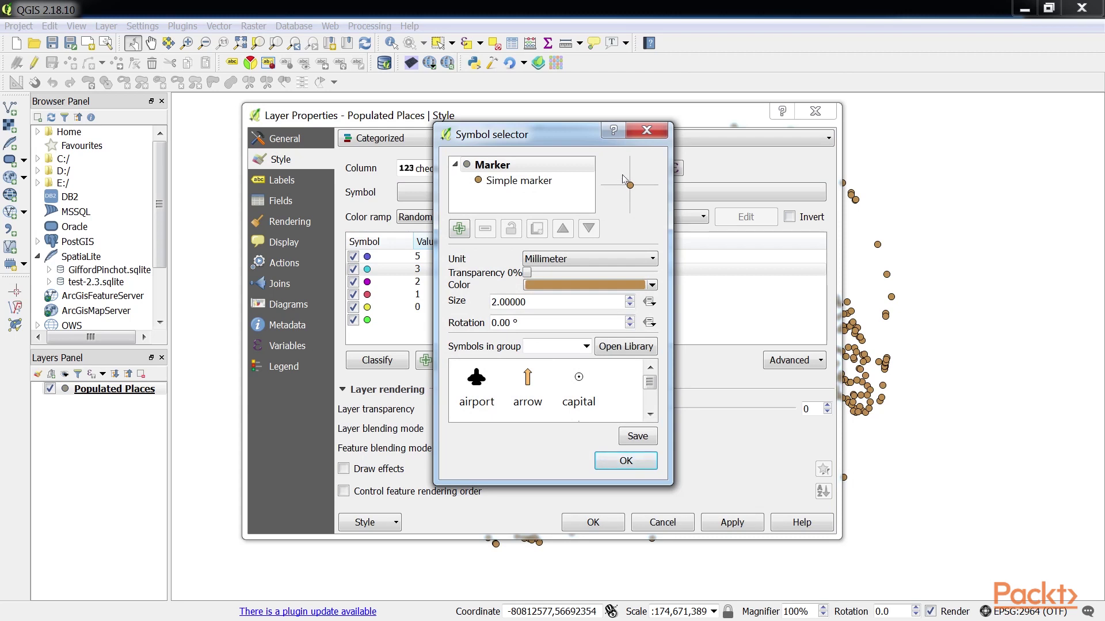
left_click(647, 131)
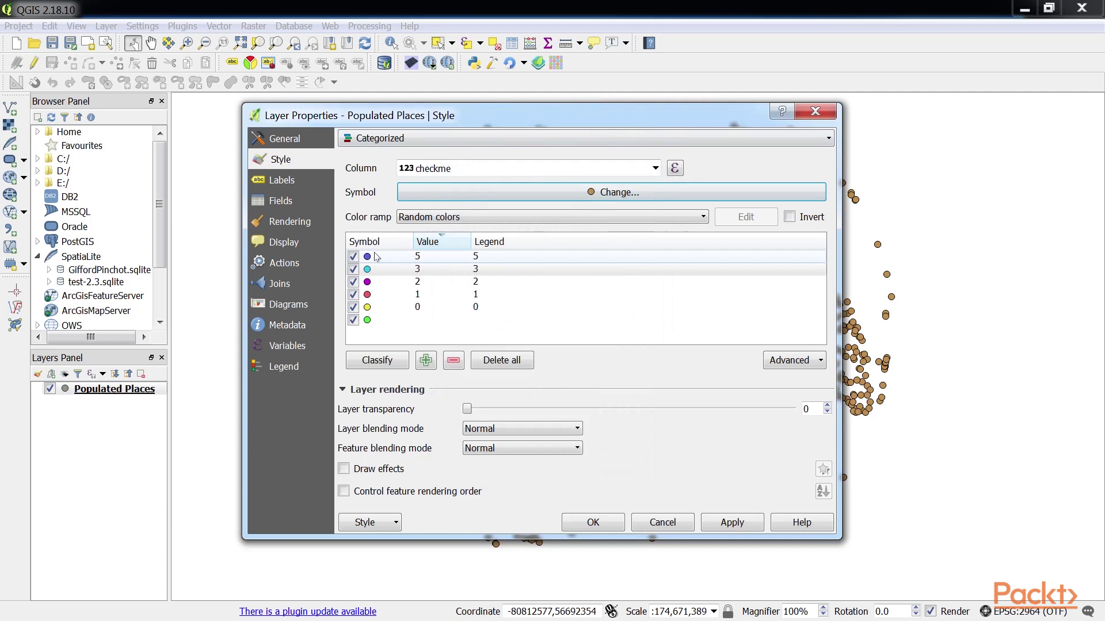
View the marker settings of the category with value 5, and apply the categorized style to the Populated Places layer
double_click(411, 257)
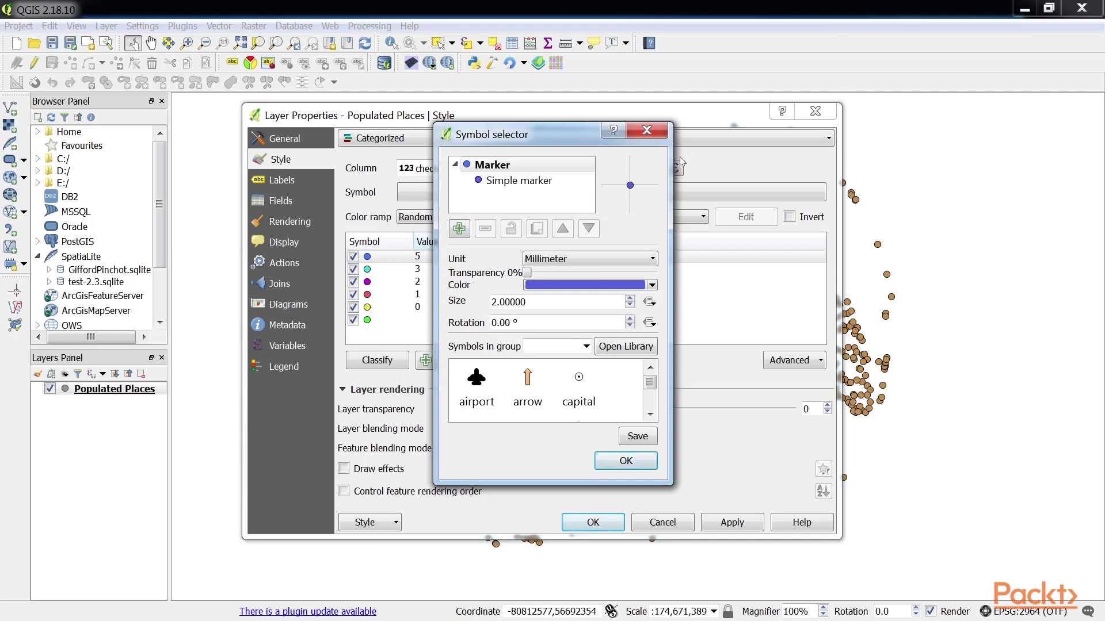
left_click(645, 140)
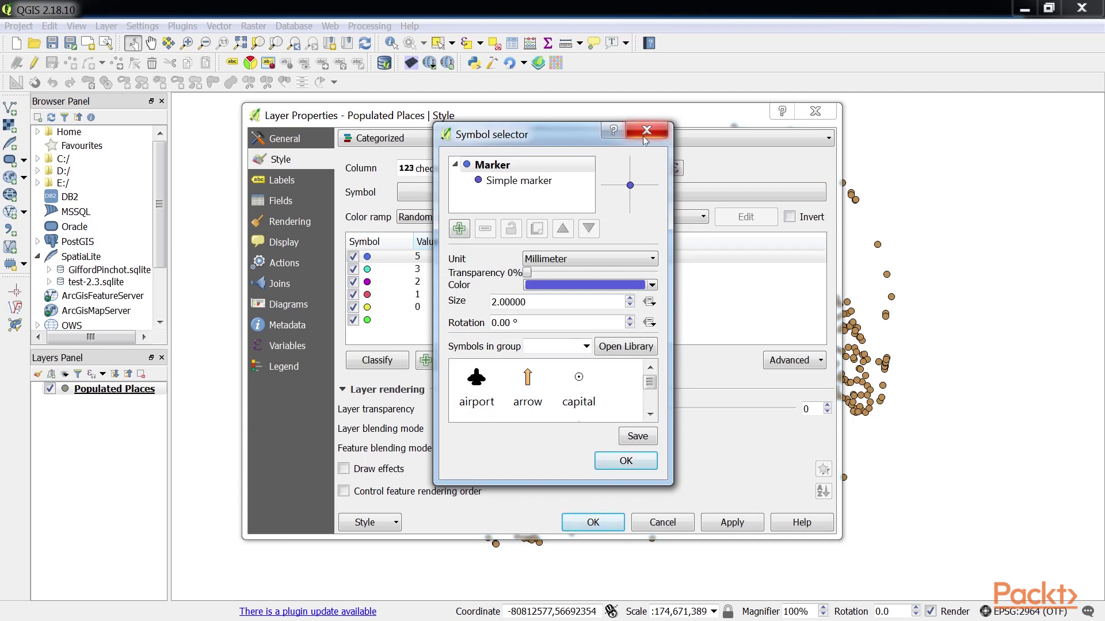
left_click(794, 360)
left_click(707, 522)
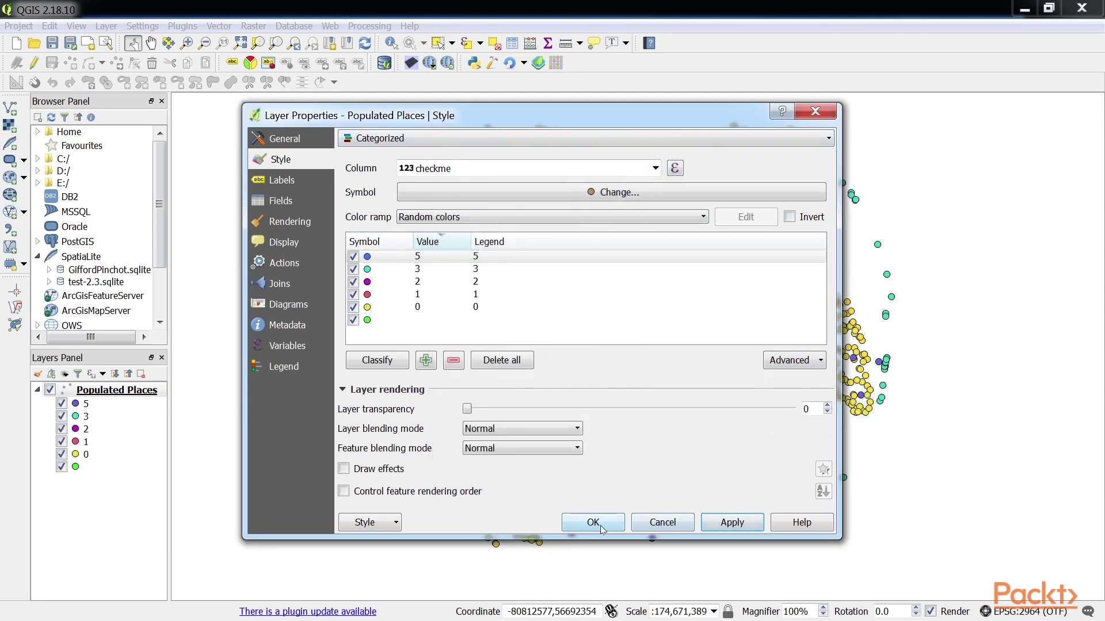
left_click(603, 526)
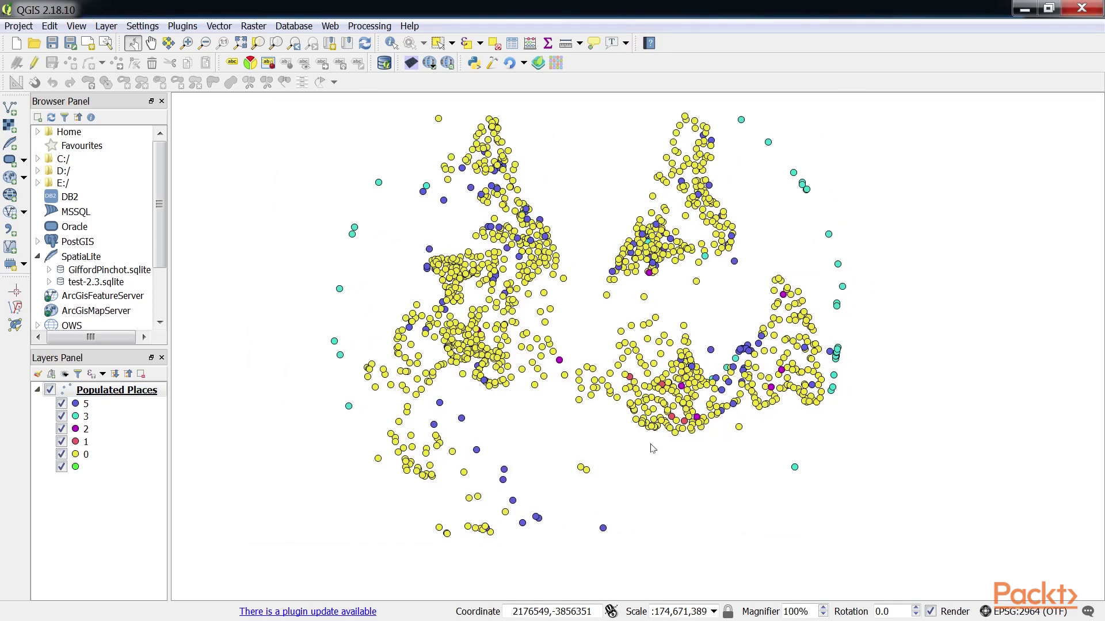
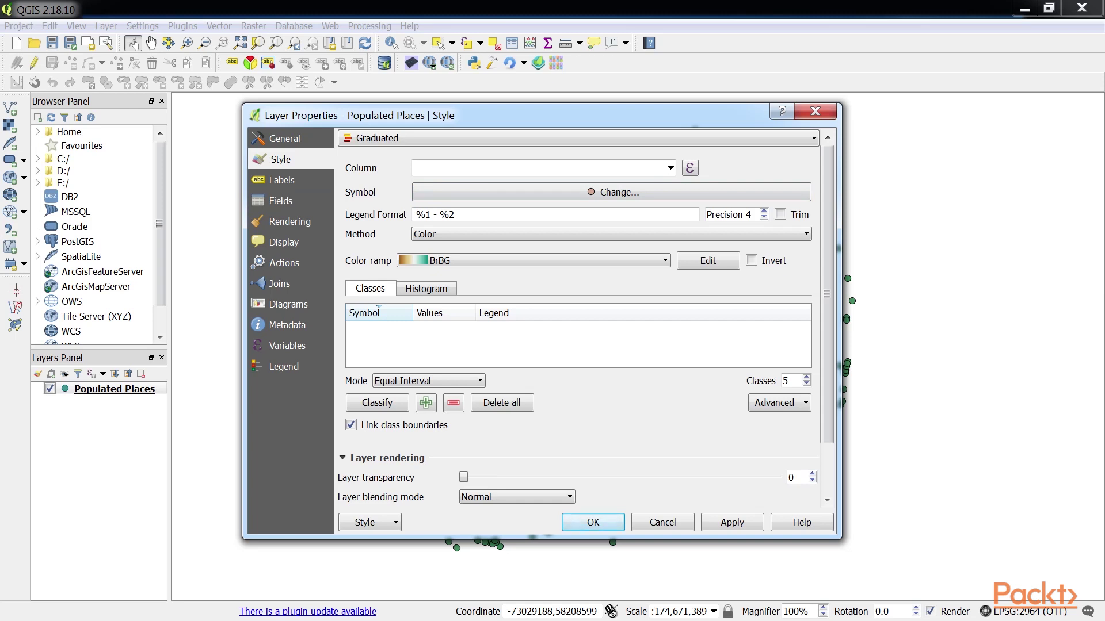
Use the pop_other column for the graduated style
left_click(671, 168)
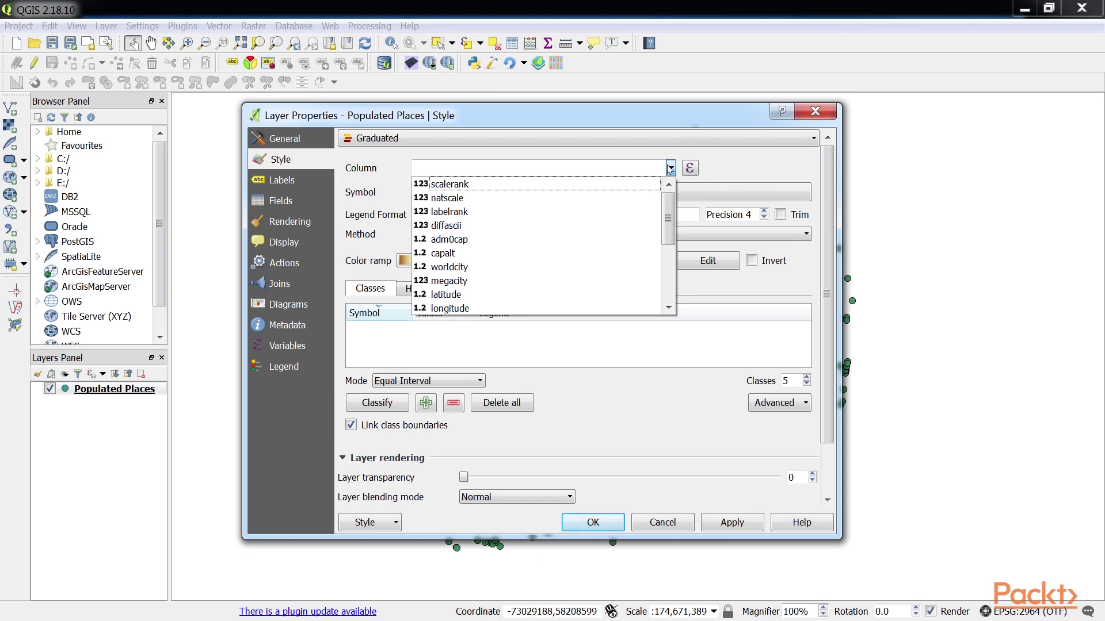
left_click_drag(669, 209, 670, 247)
left_click(505, 281)
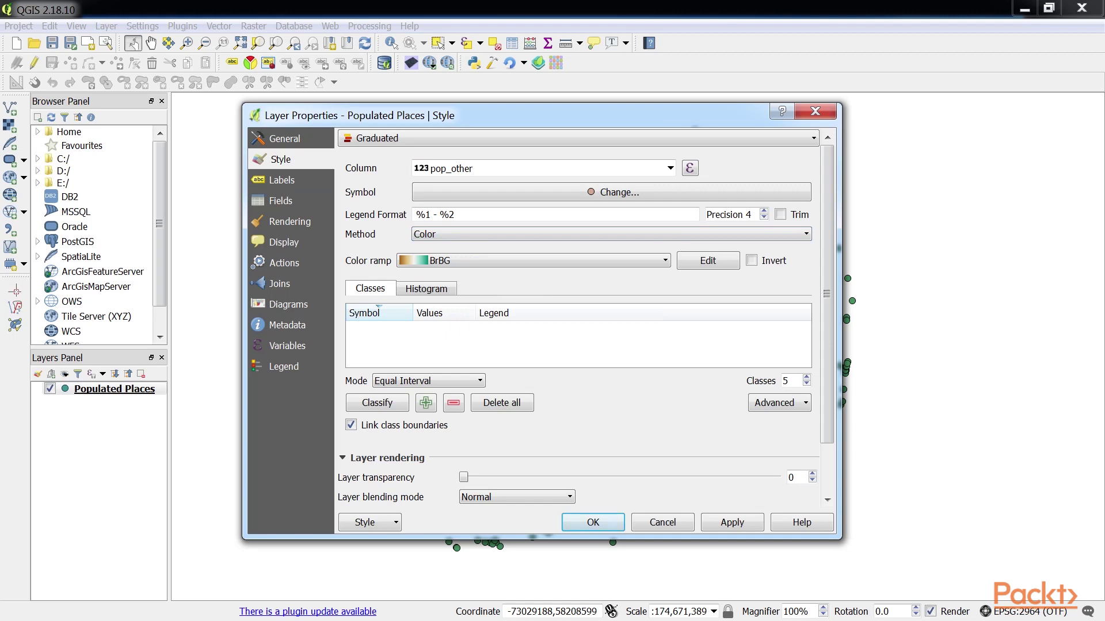
Set the classification mode to Natural Breaks (Jenks) and classify the pop_other values
left_click(480, 381)
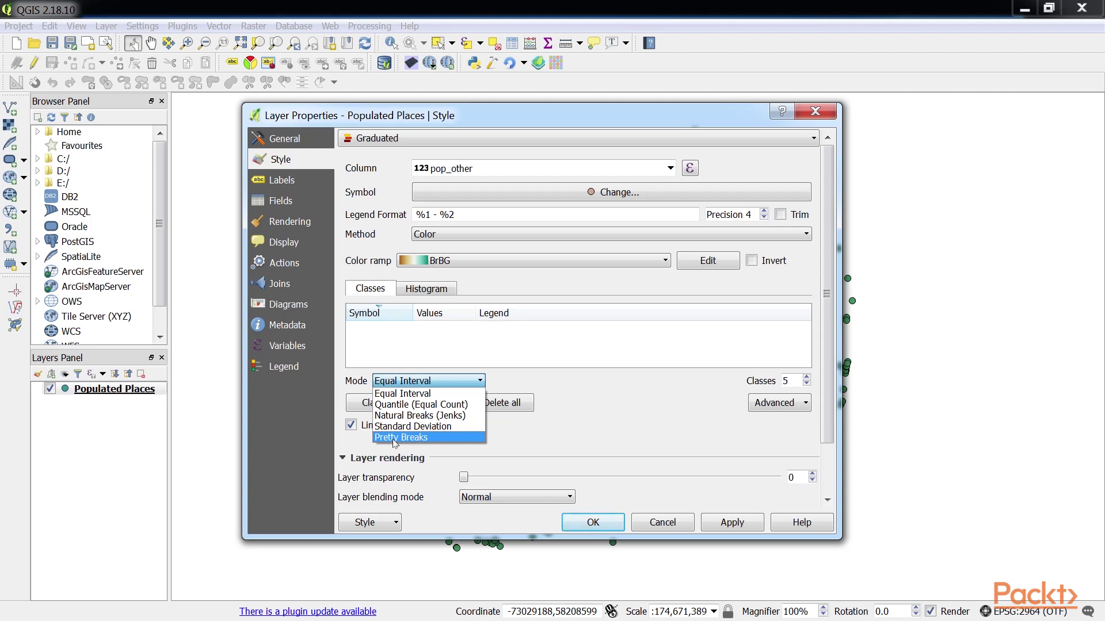
left_click(405, 383)
left_click(406, 383)
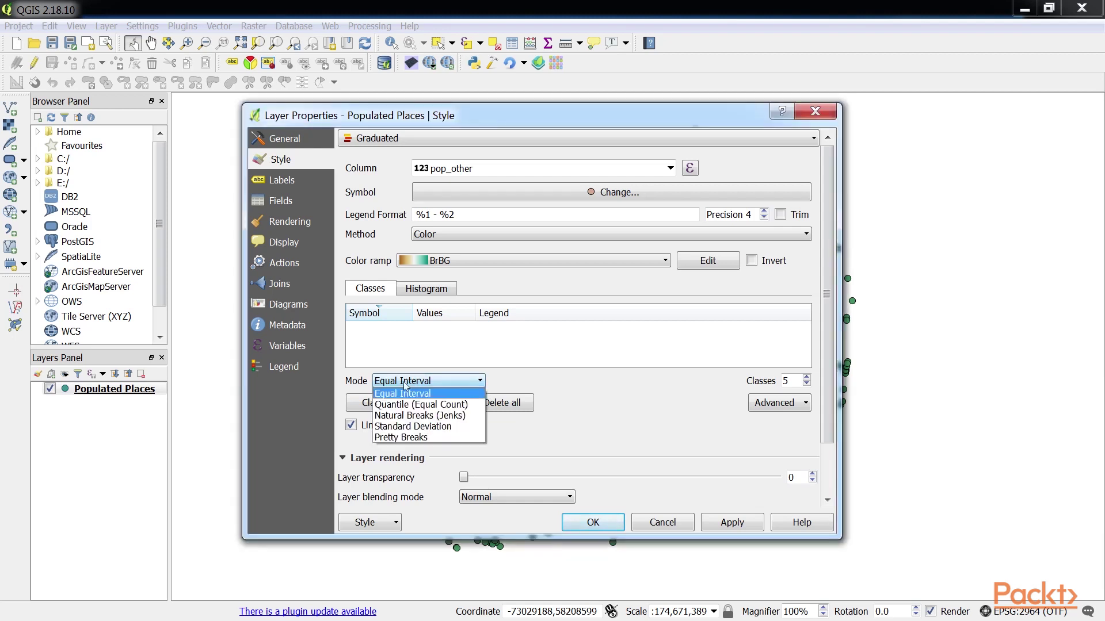
left_click(397, 416)
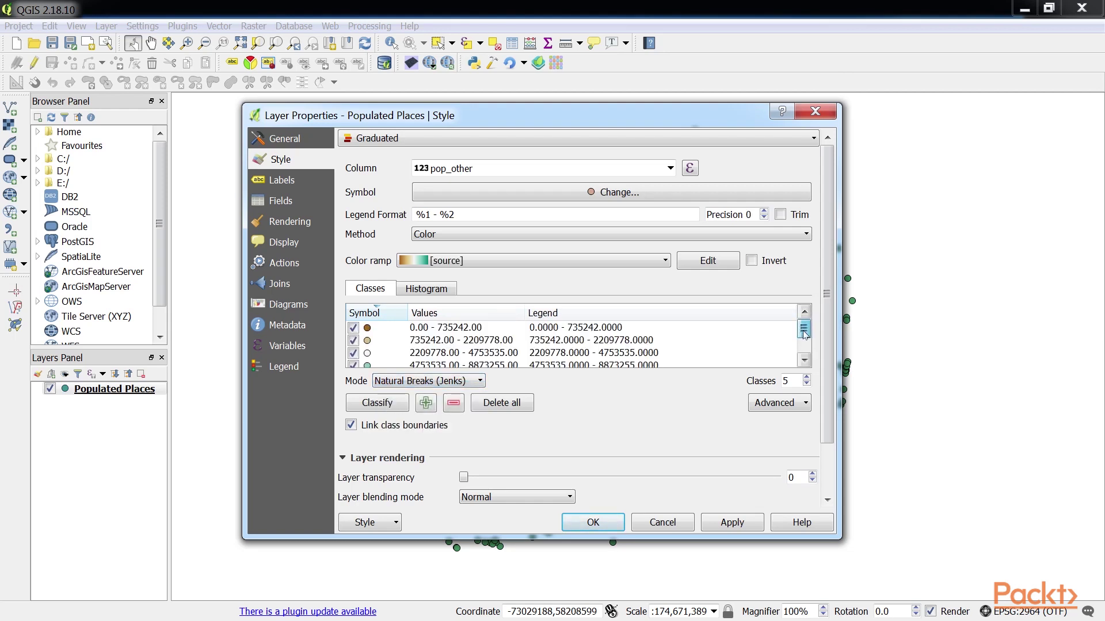
scroll(804, 333, "down", 1)
left_click(392, 405)
scroll(805, 330, "up", 1)
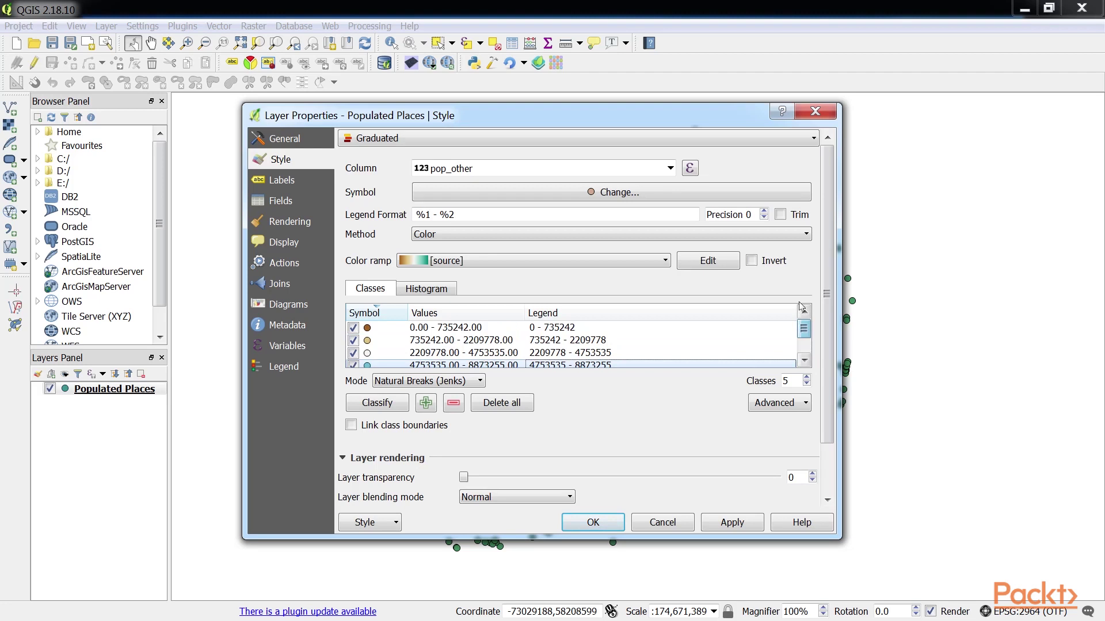
Set the color ramp to Greens, viewing the symbol settings of the shared marker and of the first class
left_click(696, 196)
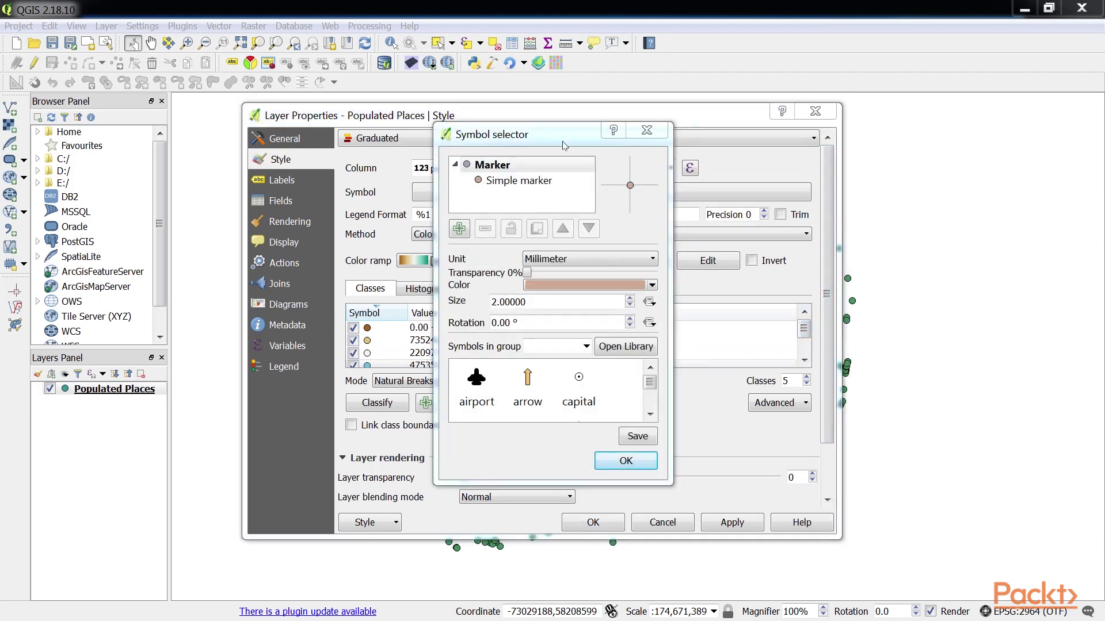
left_click(625, 460)
left_click(665, 260)
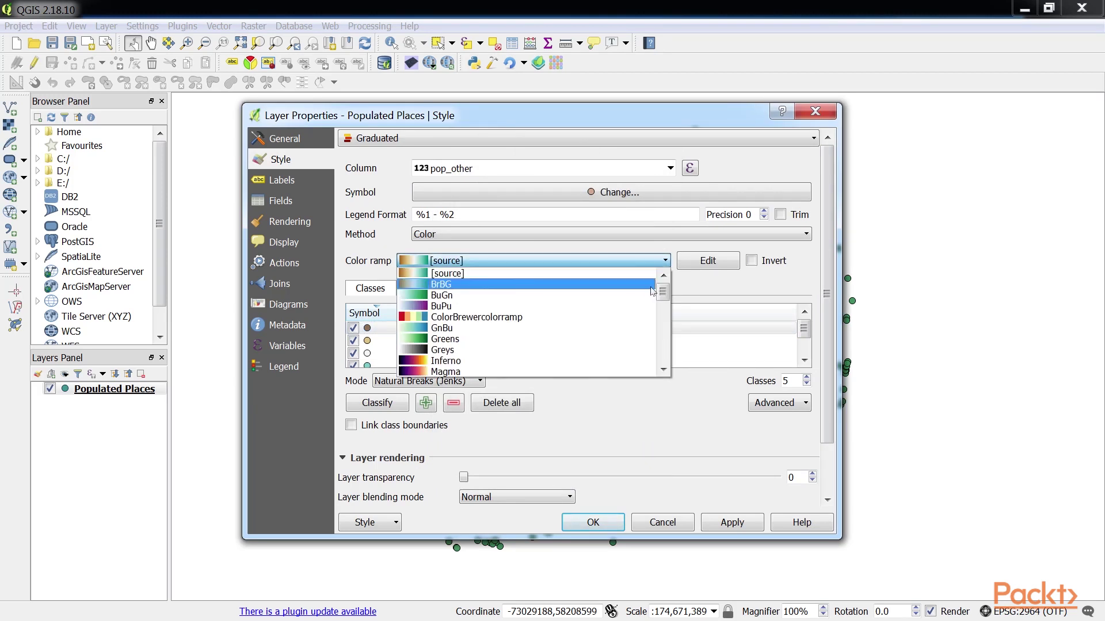
left_click(467, 330)
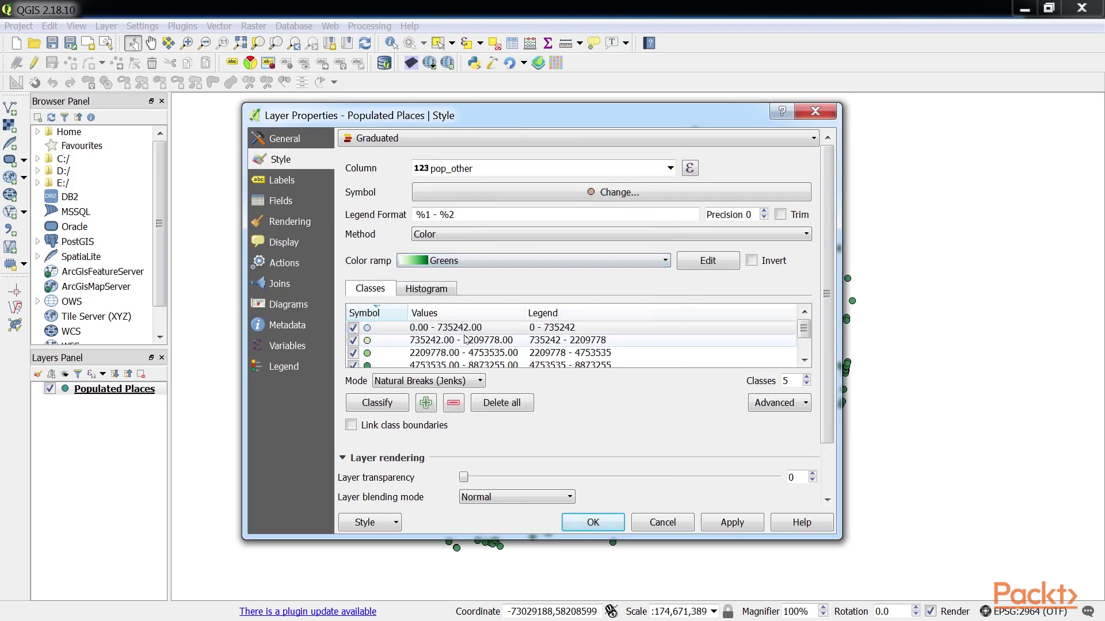
double_click(372, 329)
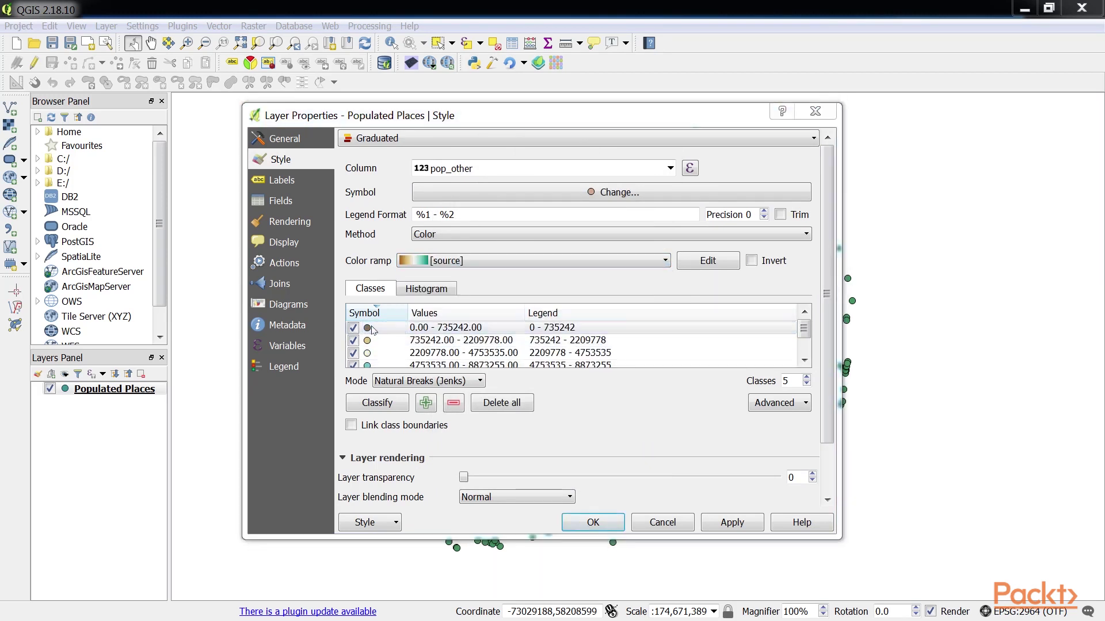
left_click(625, 461)
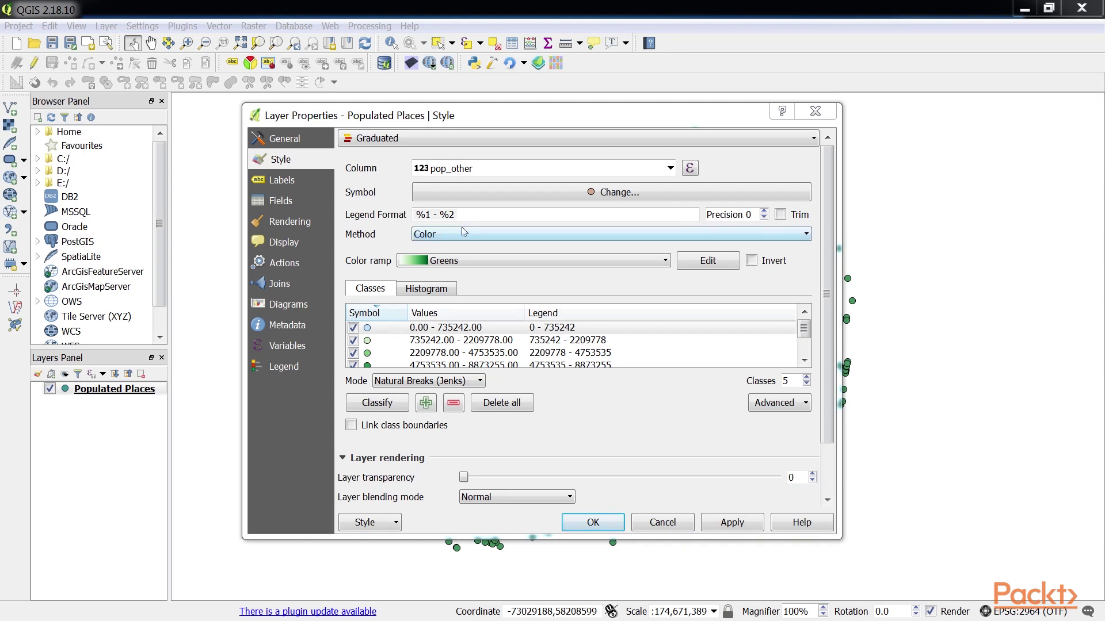
Link the class boundaries and apply the graduated style to the Populated Places layer
left_click_drag(460, 215, 413, 217)
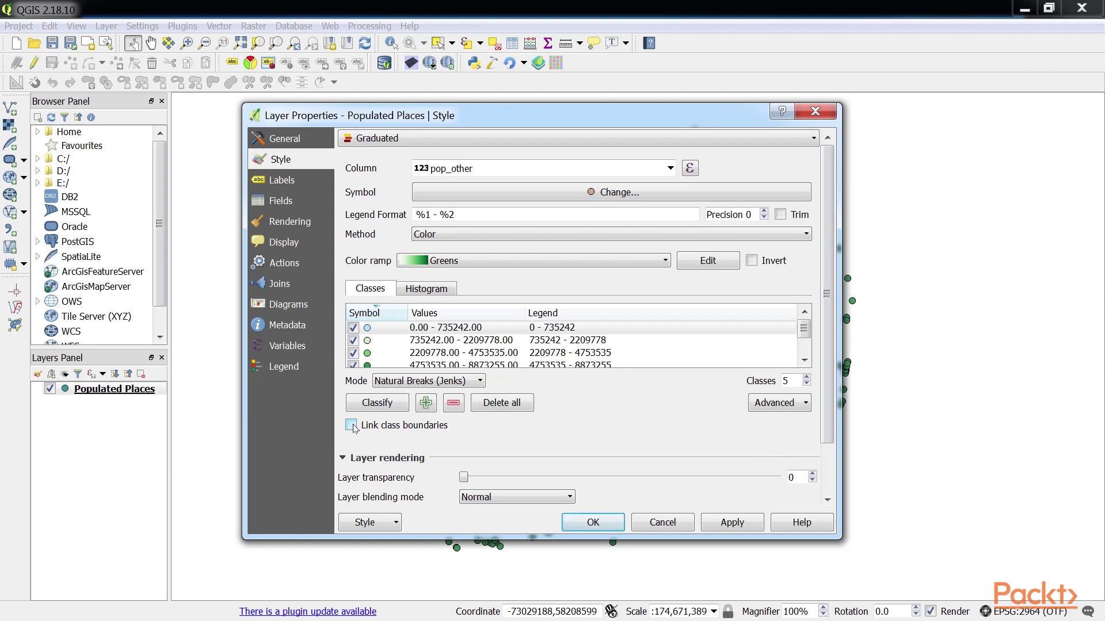
scroll(354, 429, "down", 2)
left_click(716, 526)
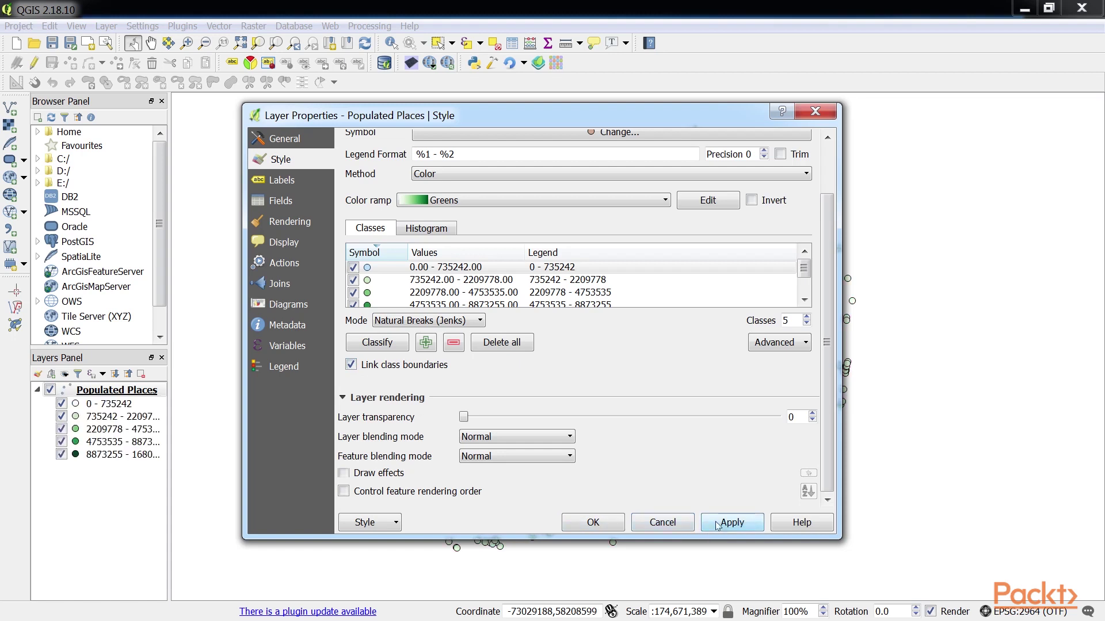
left_click(611, 529)
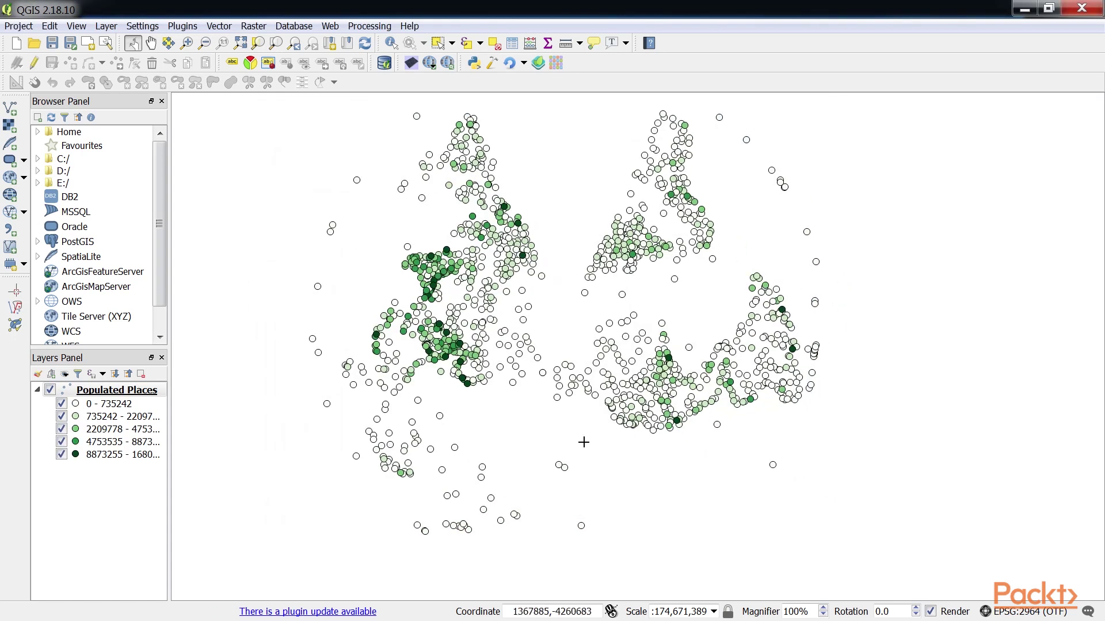
scroll(507, 433, "up", 1)
scroll(506, 434, "down", 2)
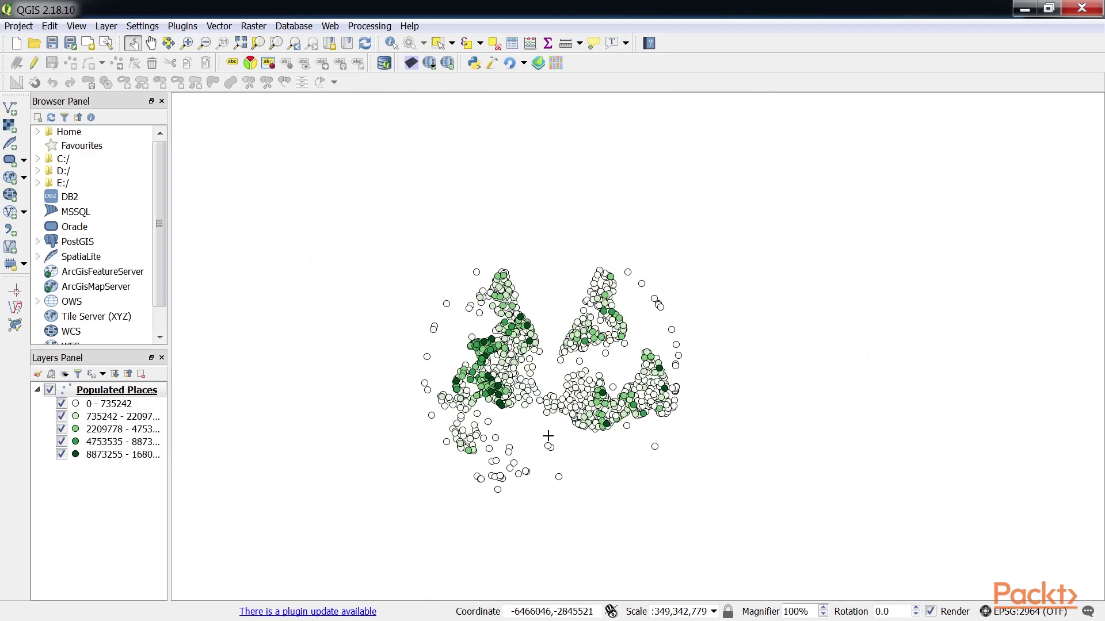
left_click_drag(532, 431, 586, 431)
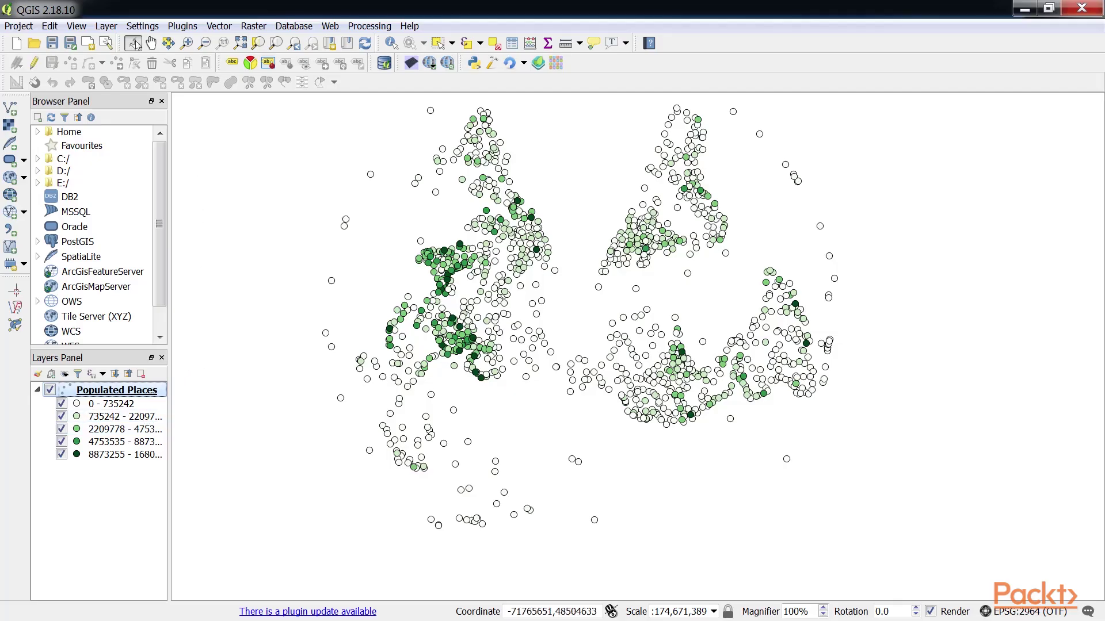
Reopen the Populated Places layer's style properties and switch the renderer to Rule-based
left_click(106, 26)
left_click(131, 302)
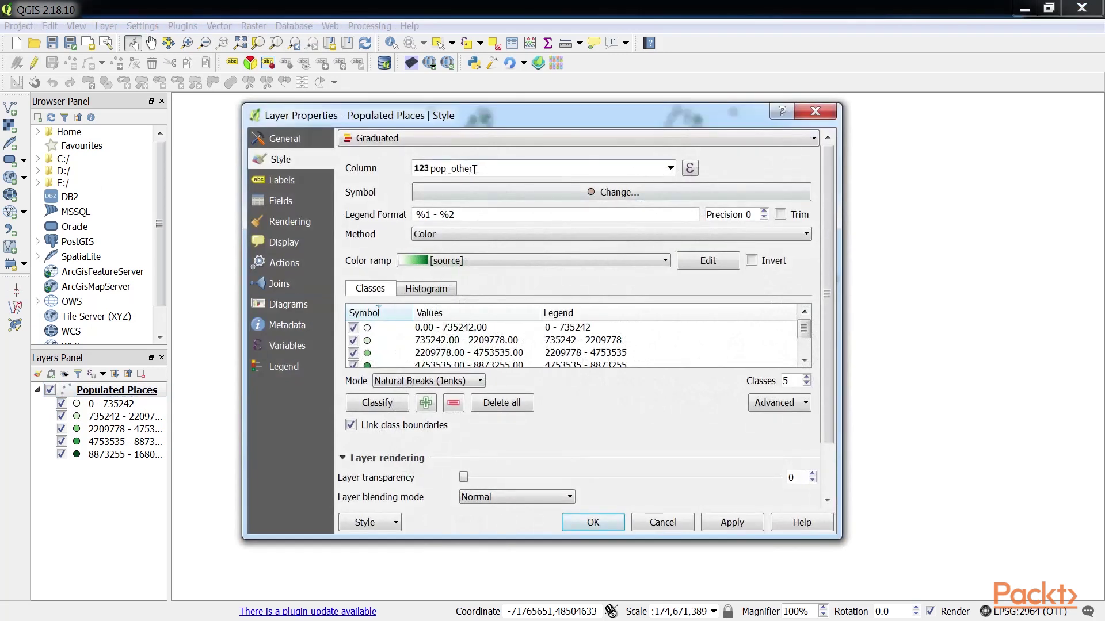
left_click(505, 139)
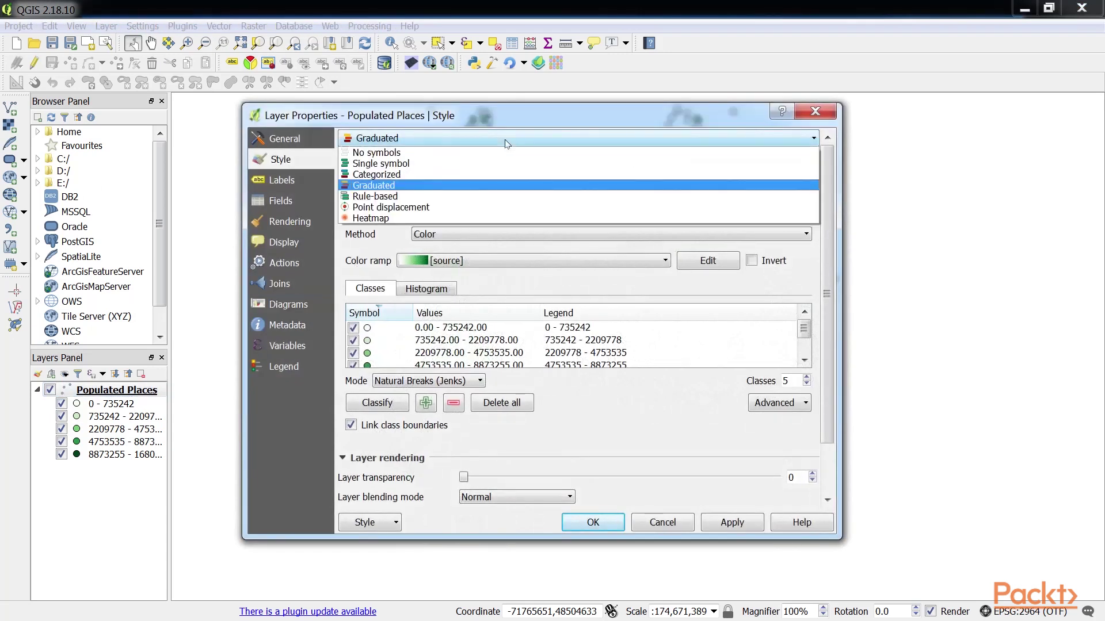
left_click(495, 197)
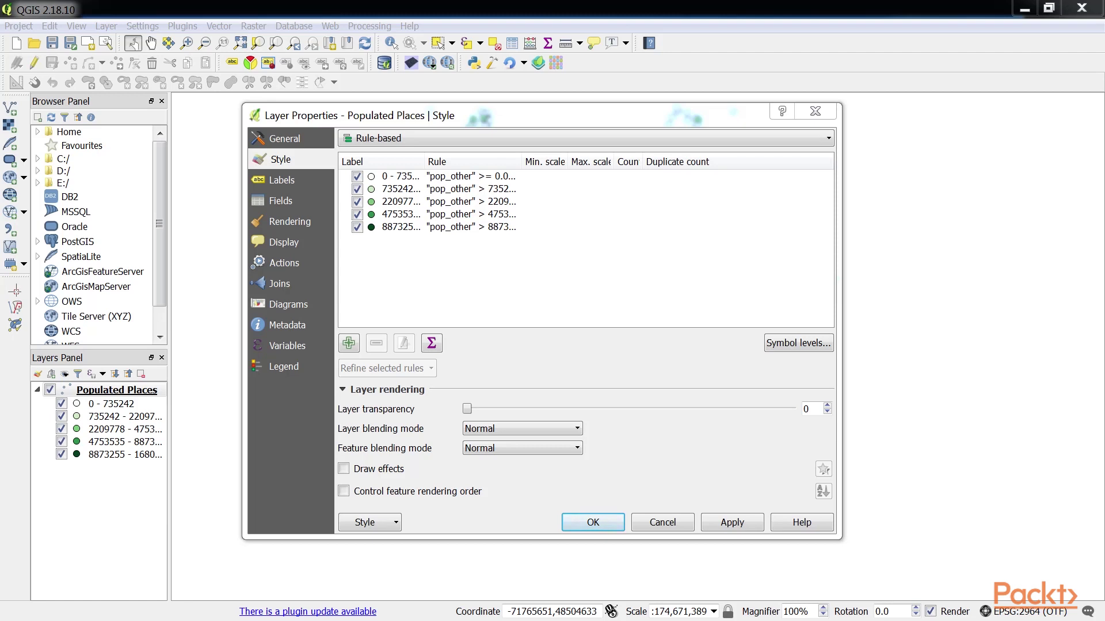
Select the first rule and widen the Rule column to show more of the filter expressions
left_click(348, 163)
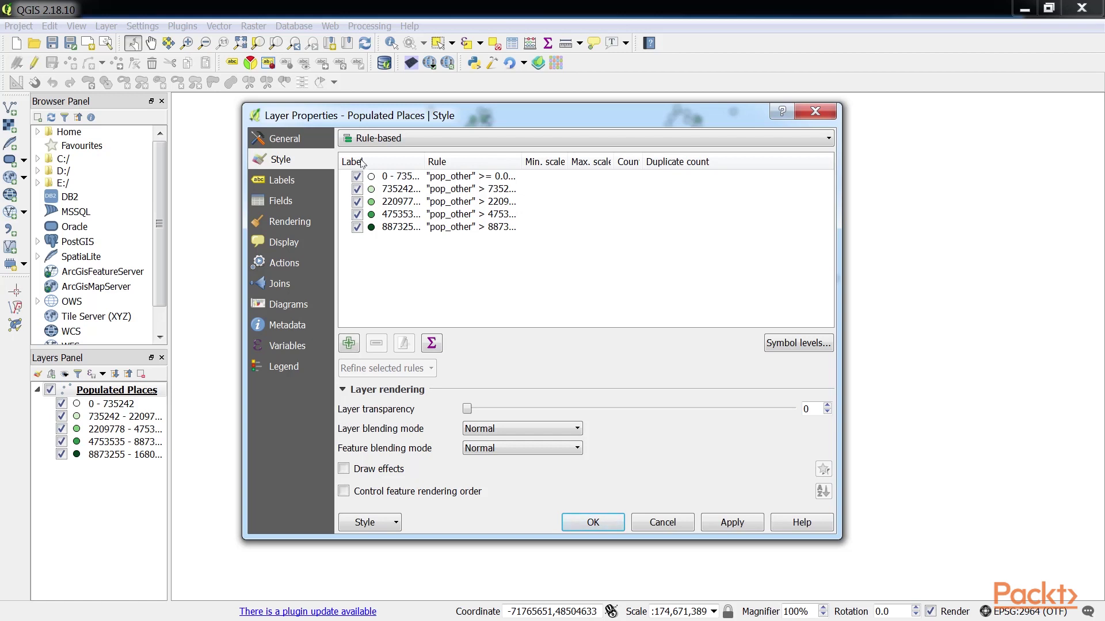
left_click(442, 171)
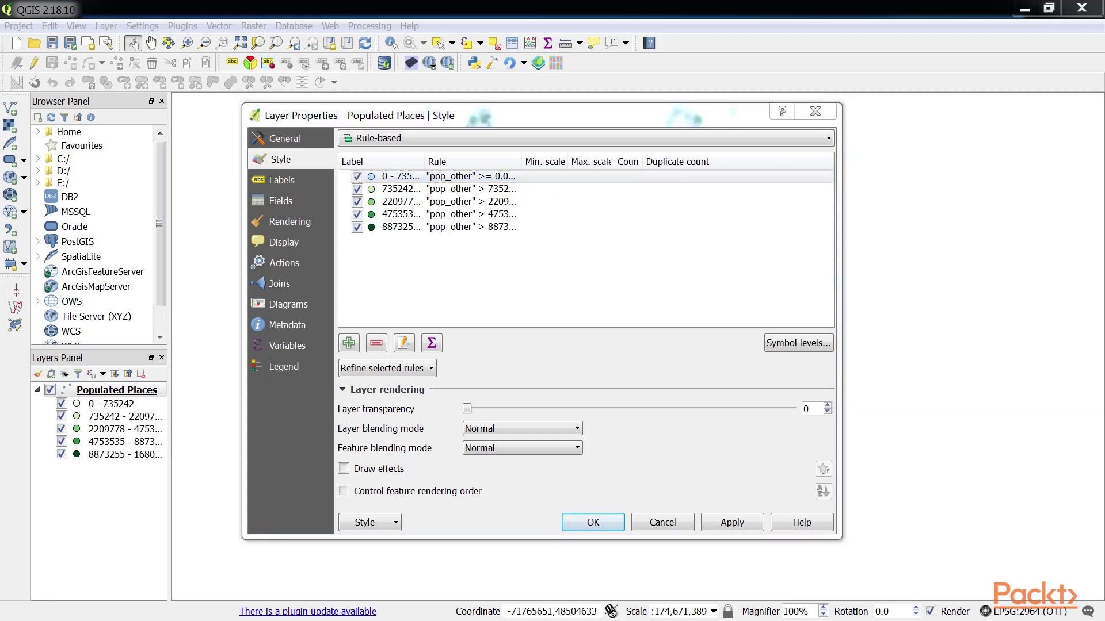
left_click_drag(521, 162, 582, 162)
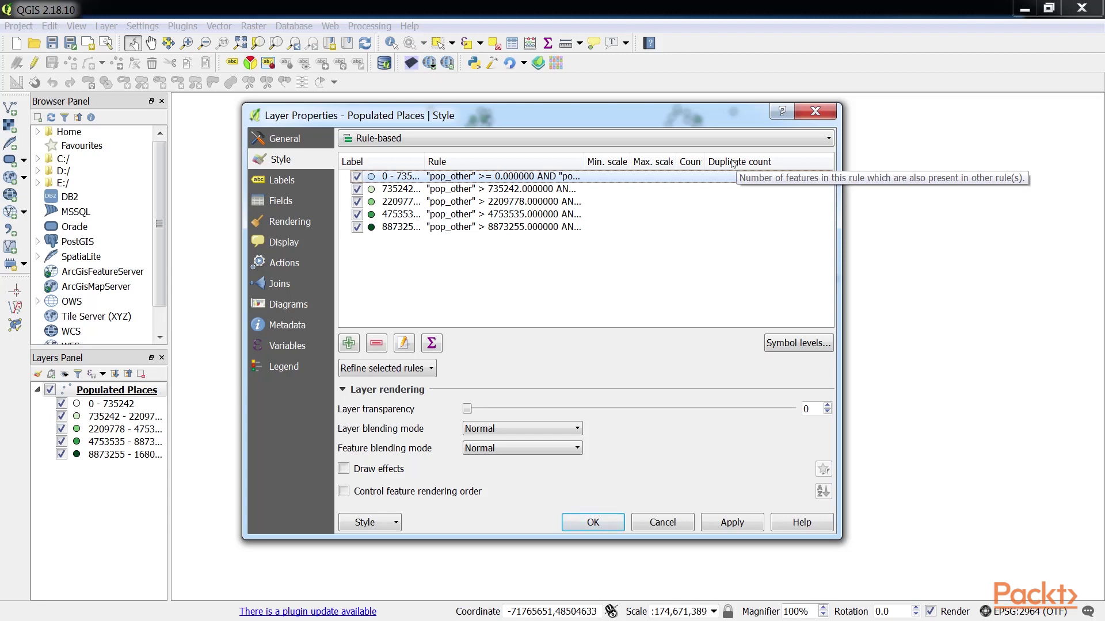
Add a rule without label or filter below the first rule, and remove it from the list again
left_click(346, 347)
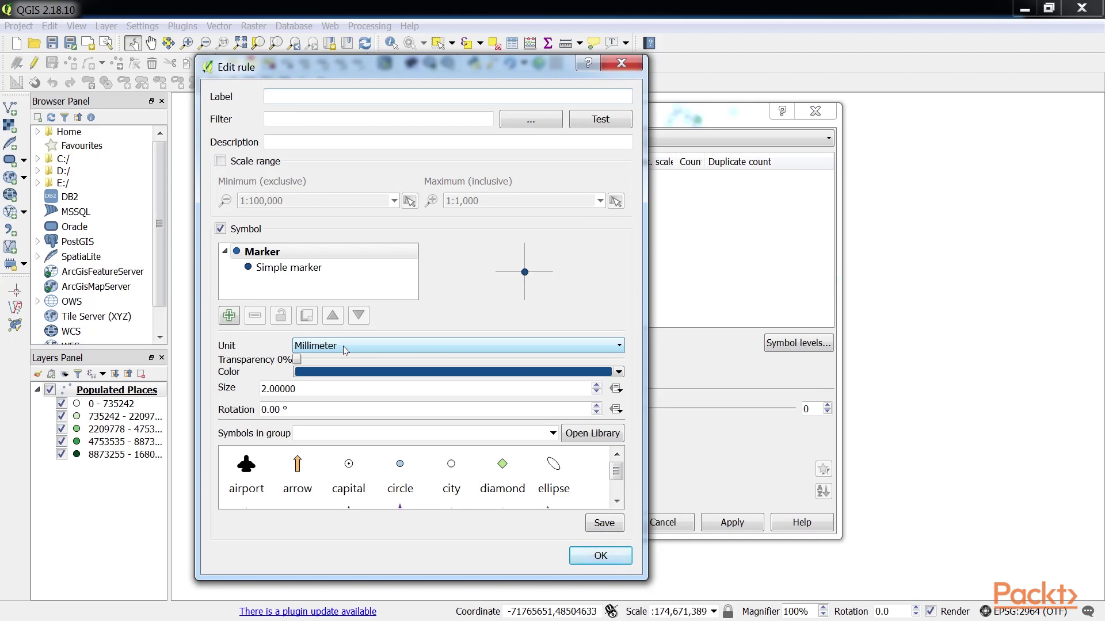
key("Escape")
left_click(412, 347)
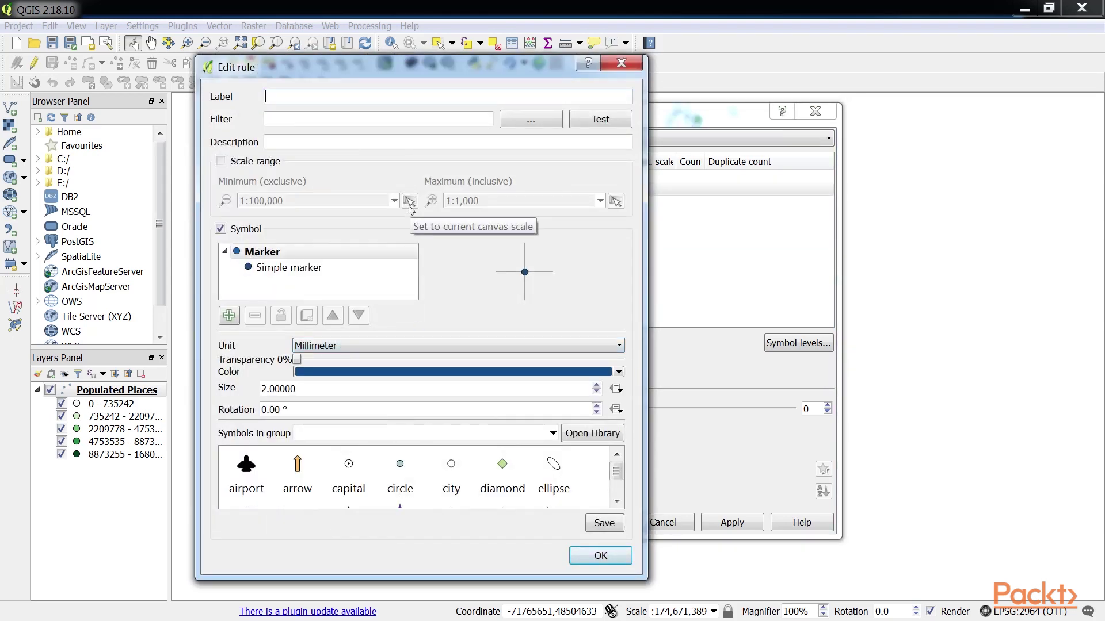
key("Return")
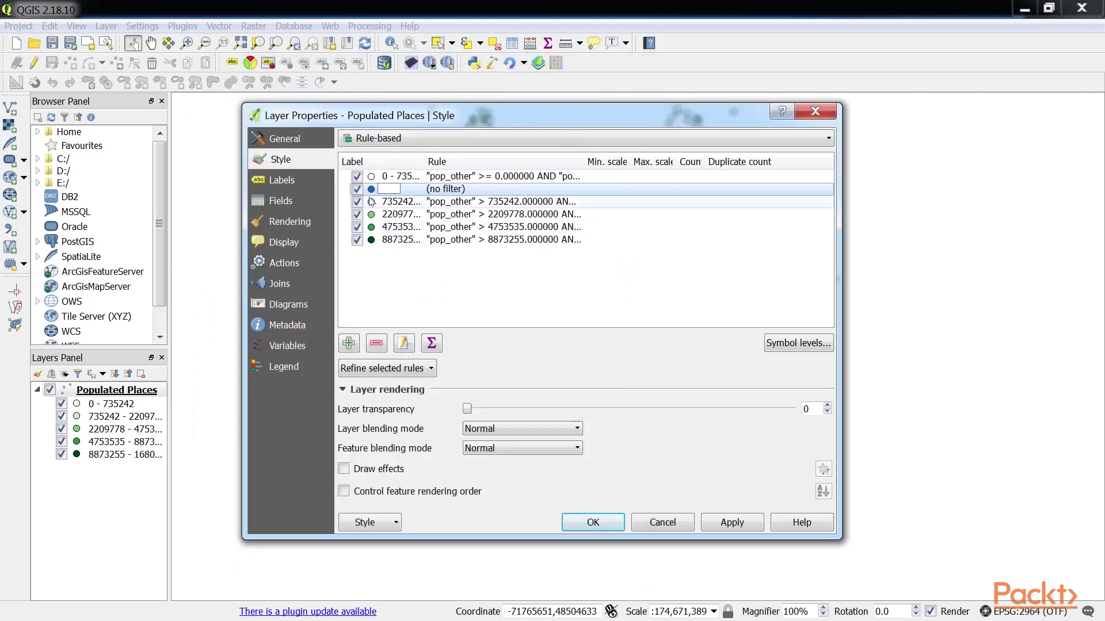
left_click(375, 344)
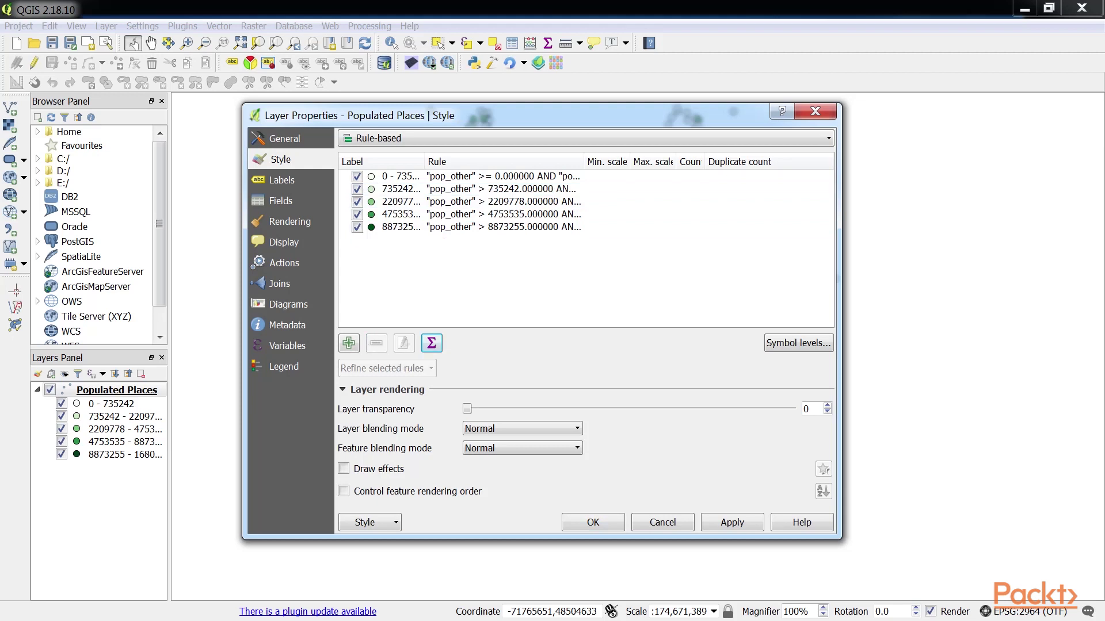
Select the first rule and view the options for refining it with scales, categories or ranges
left_click(798, 307)
left_click(395, 178)
left_click(385, 369)
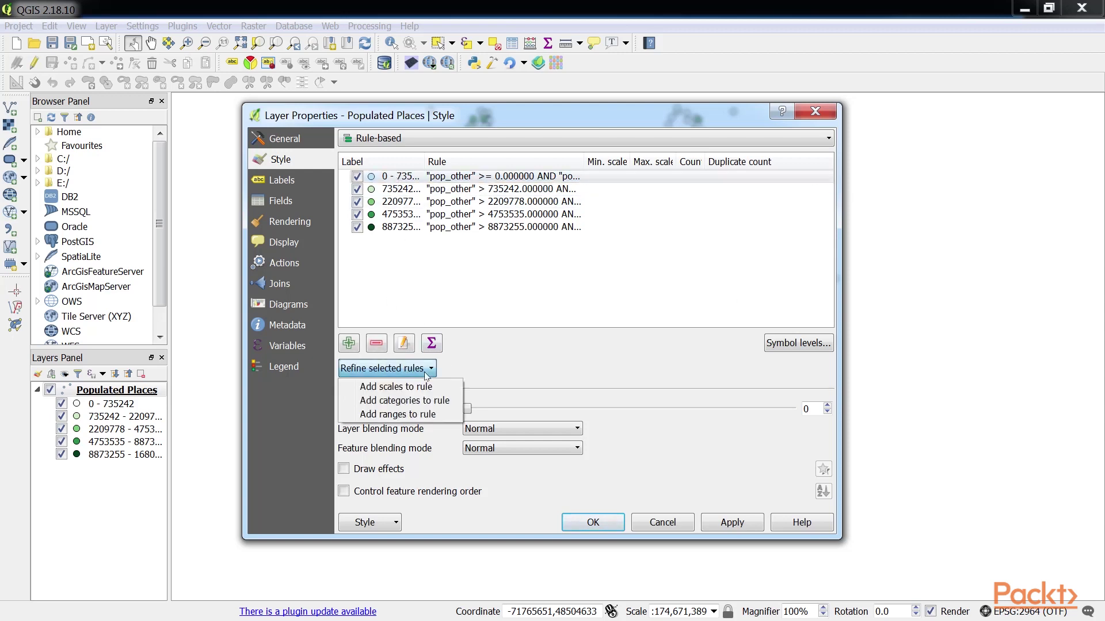
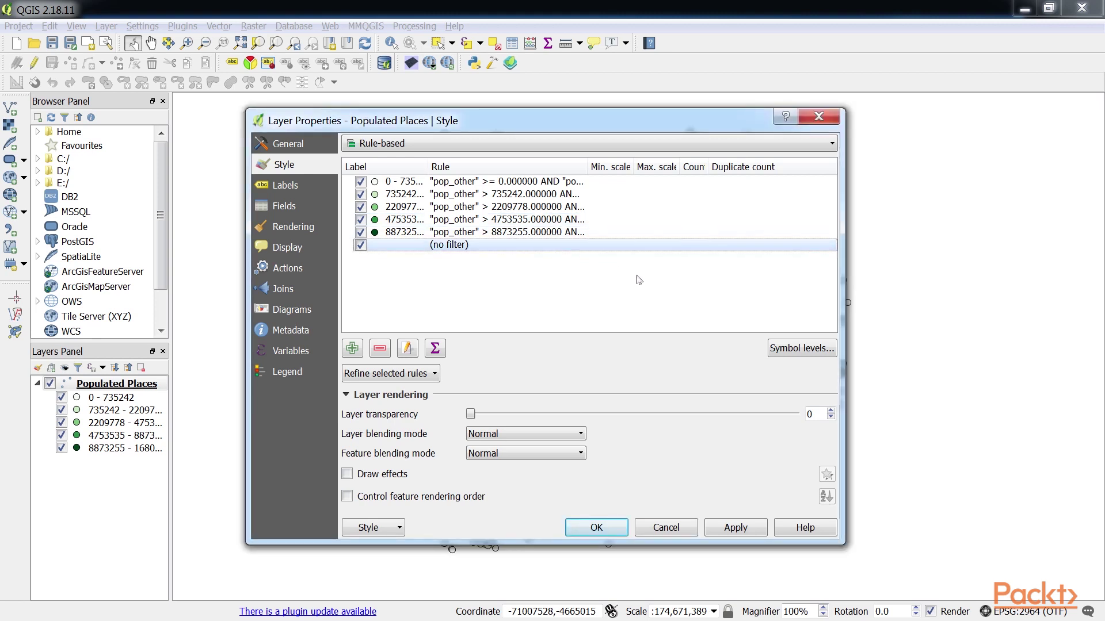
Remove all existing rules and start a new rule labelled Capital Cities
left_click_drag(556, 245, 430, 183)
left_click(380, 348)
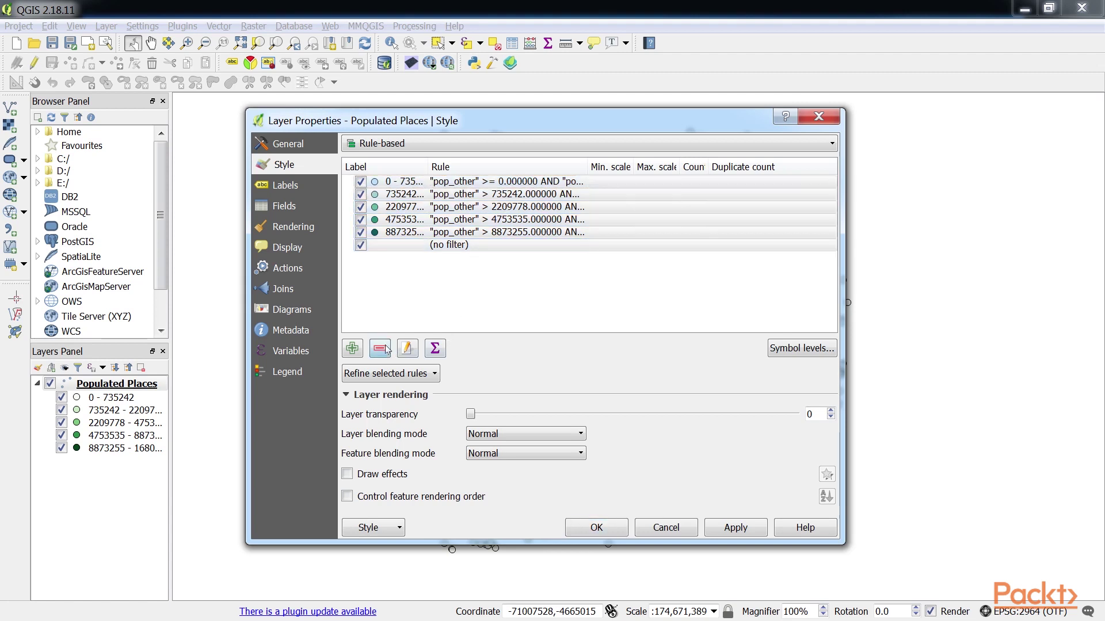
left_click(352, 348)
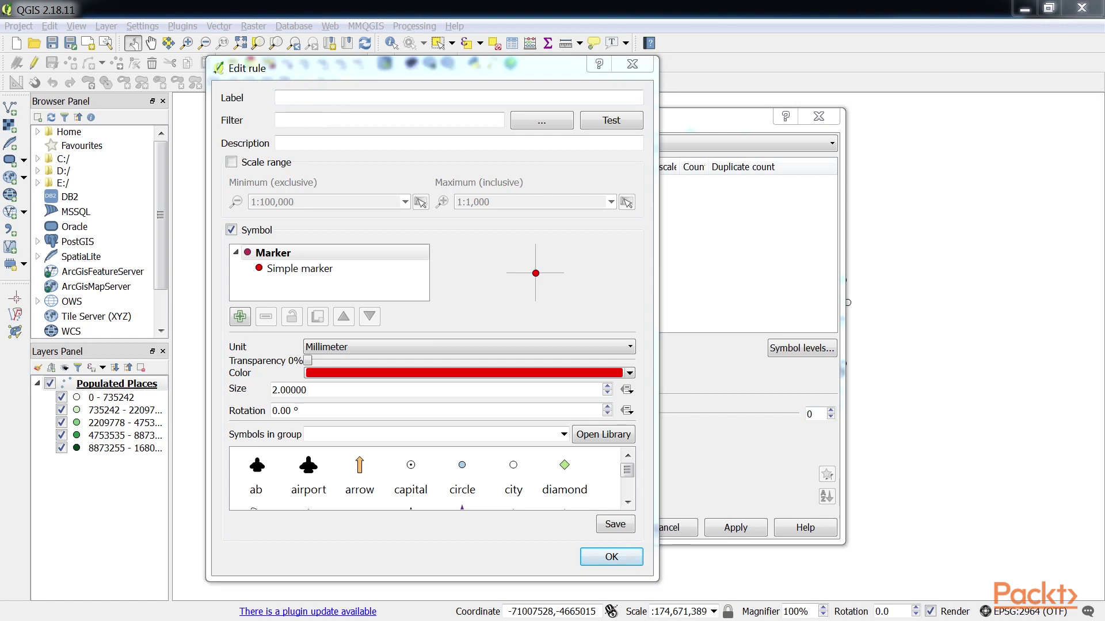
left_click(298, 101)
type("Ca")
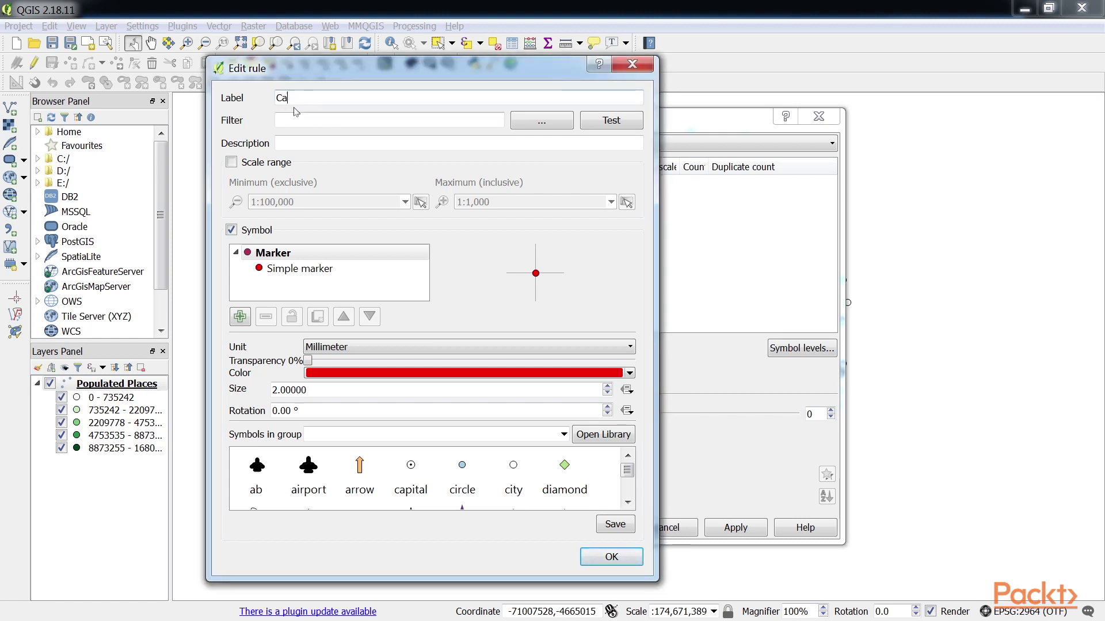
type("pital Cities")
Set the Capital Cities rule's filter to "adm0cap" = 1 and test the expression
left_click(326, 122)
type("\"adm0cap")
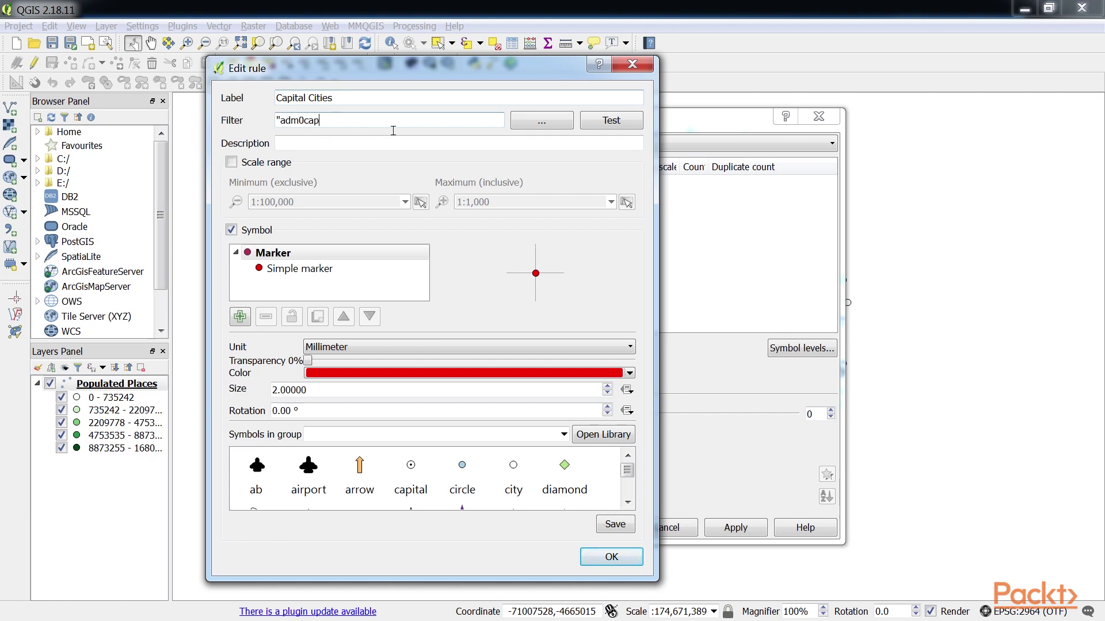
type("\" = 1")
left_click(596, 122)
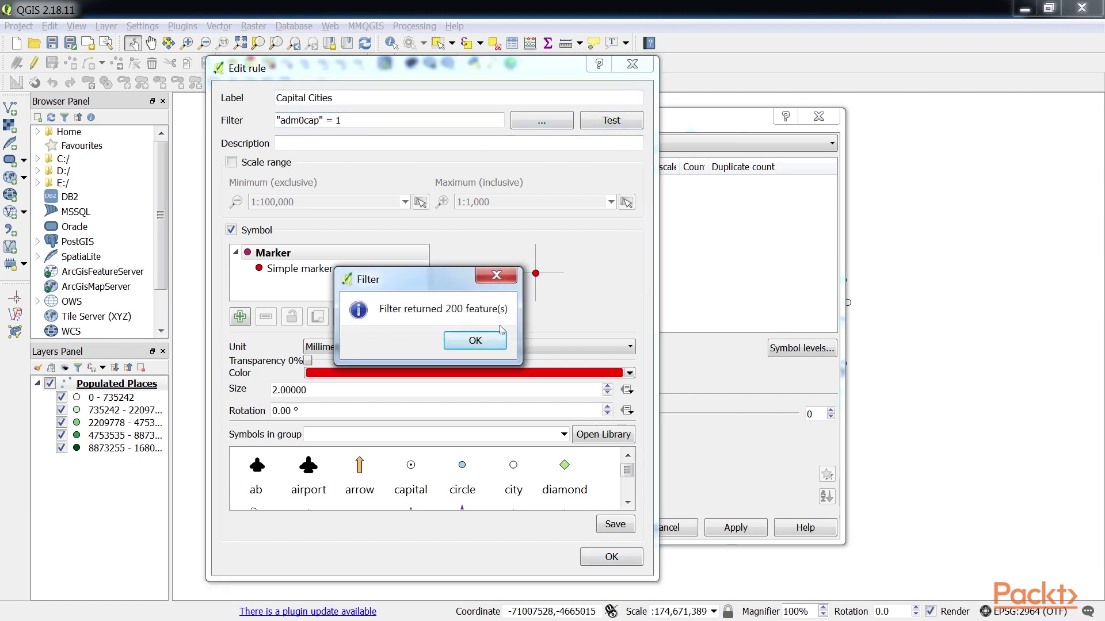
left_click(484, 344)
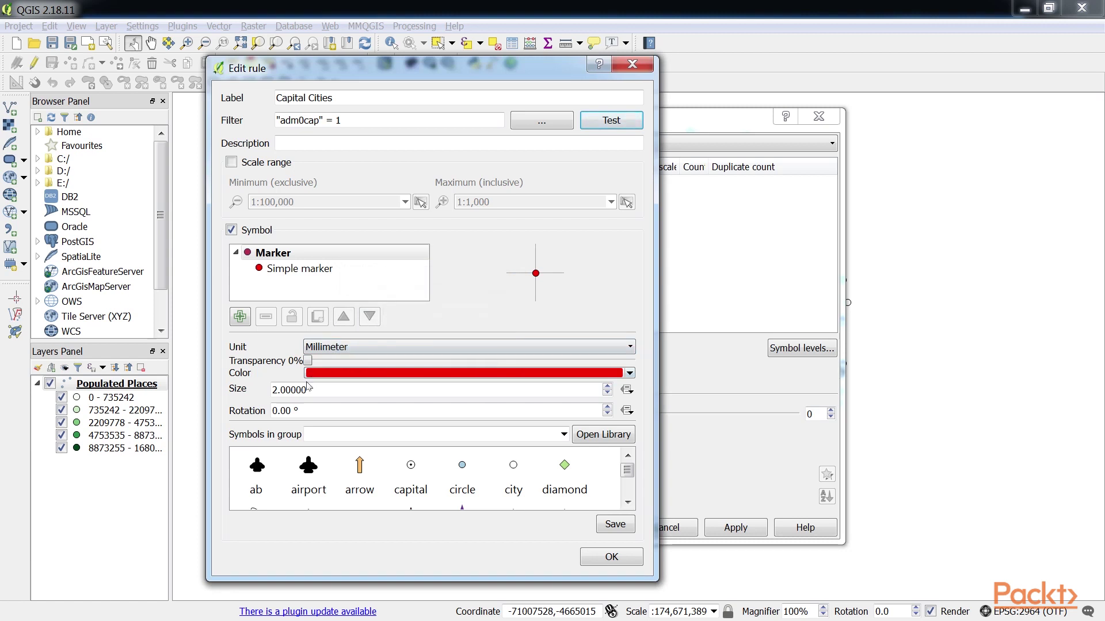
Set the Capital Cities marker size to 4 and accept the rule
left_click(276, 391)
key("BackSpace")
type("4")
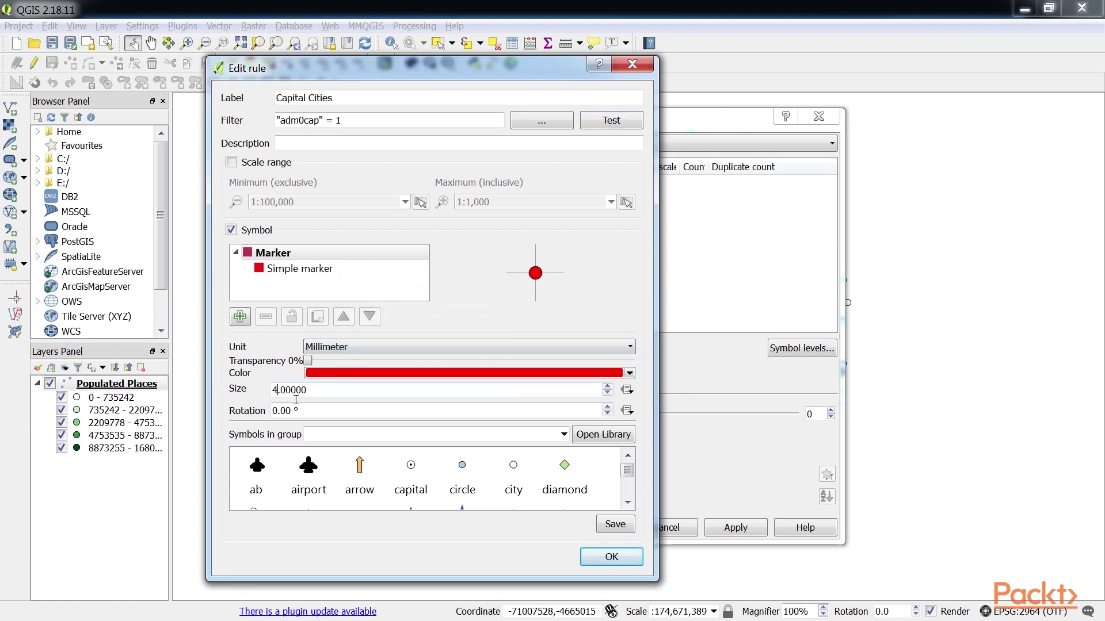
left_click(611, 556)
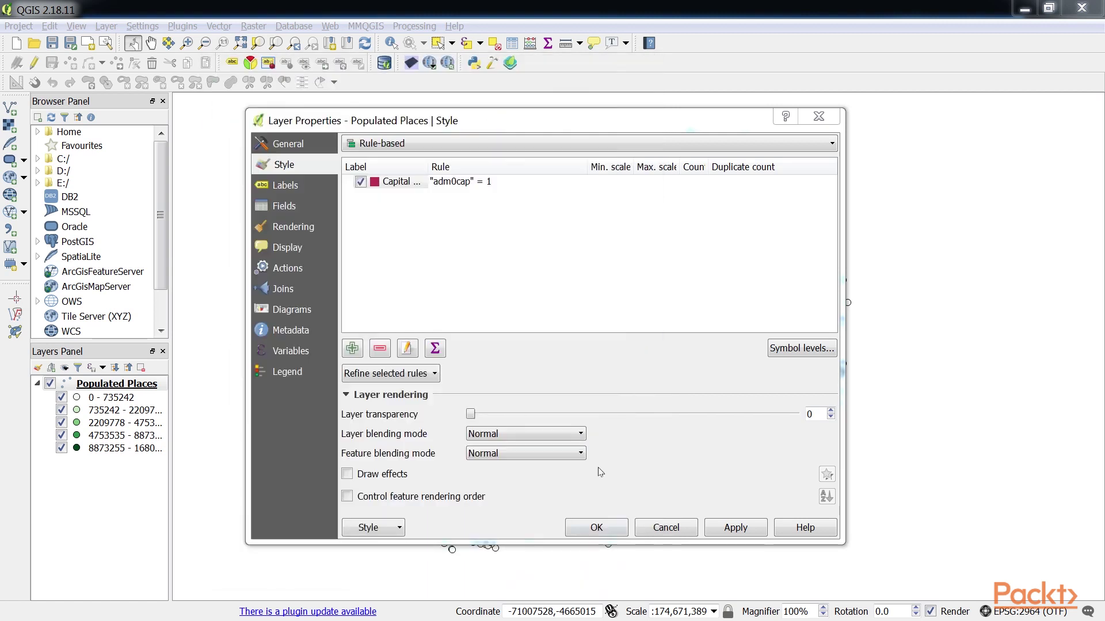
Add a rule labelled Not capitals with the filter "adm0cap" = 0 AND "megacity" = 0, and test the expression
left_click(353, 349)
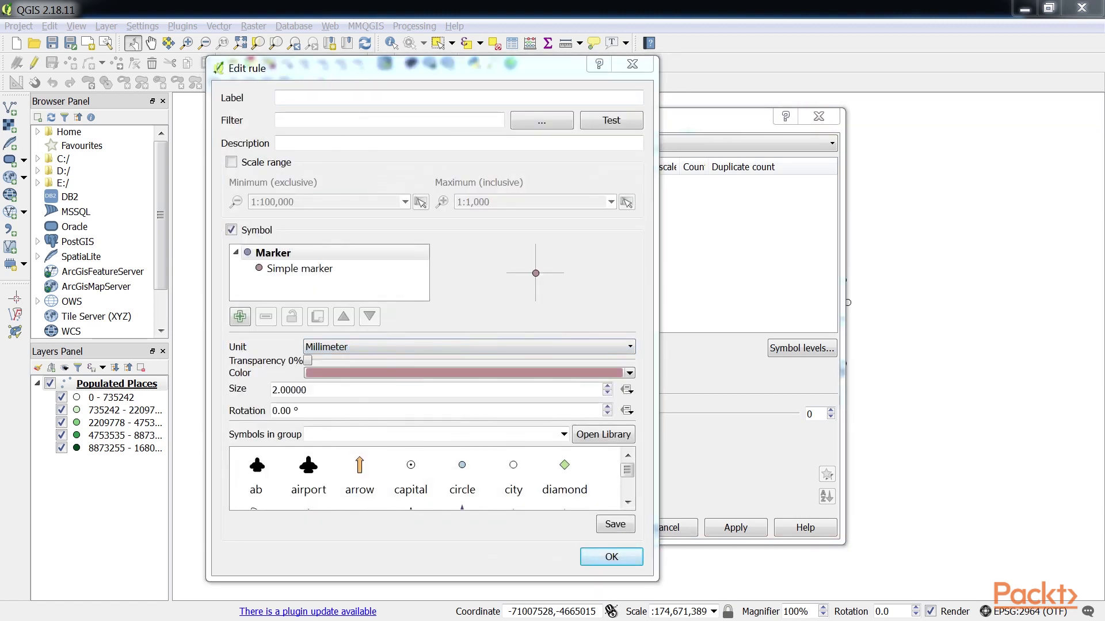
type("Not capitals")
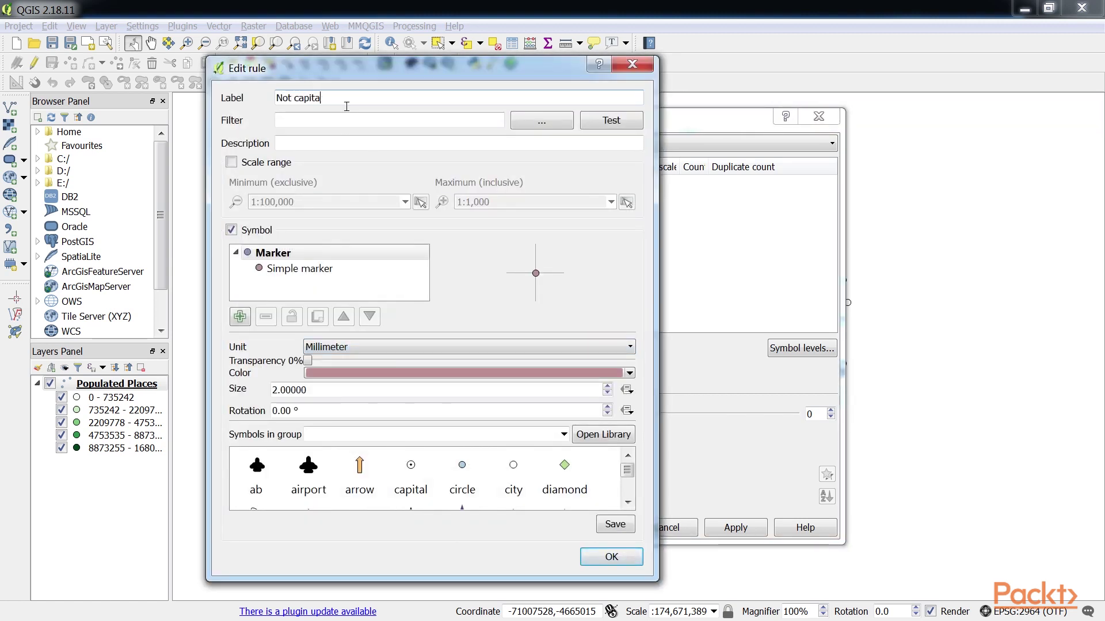
left_click(366, 120)
type("\"adm")
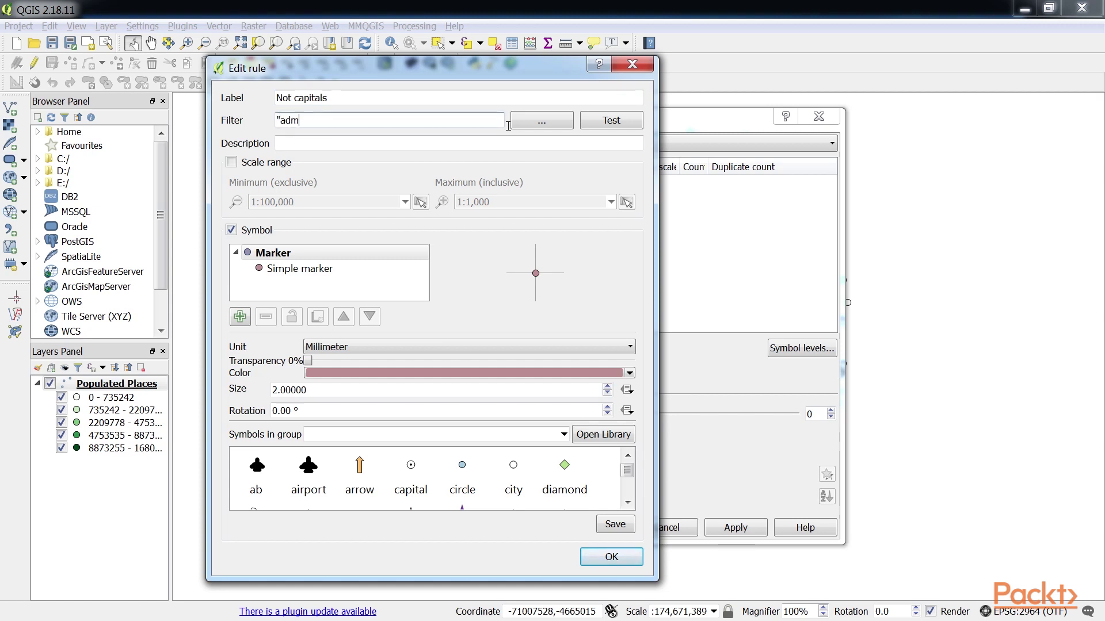
type("0cap\" = 0 AND \"megacity\" = 0")
left_click(597, 122)
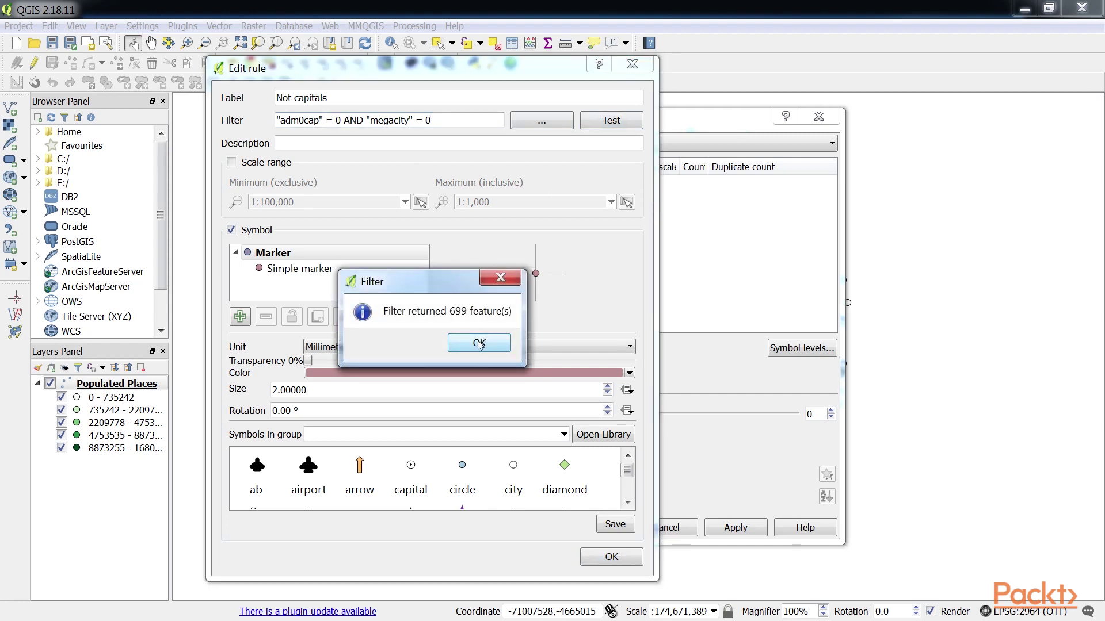
left_click(479, 343)
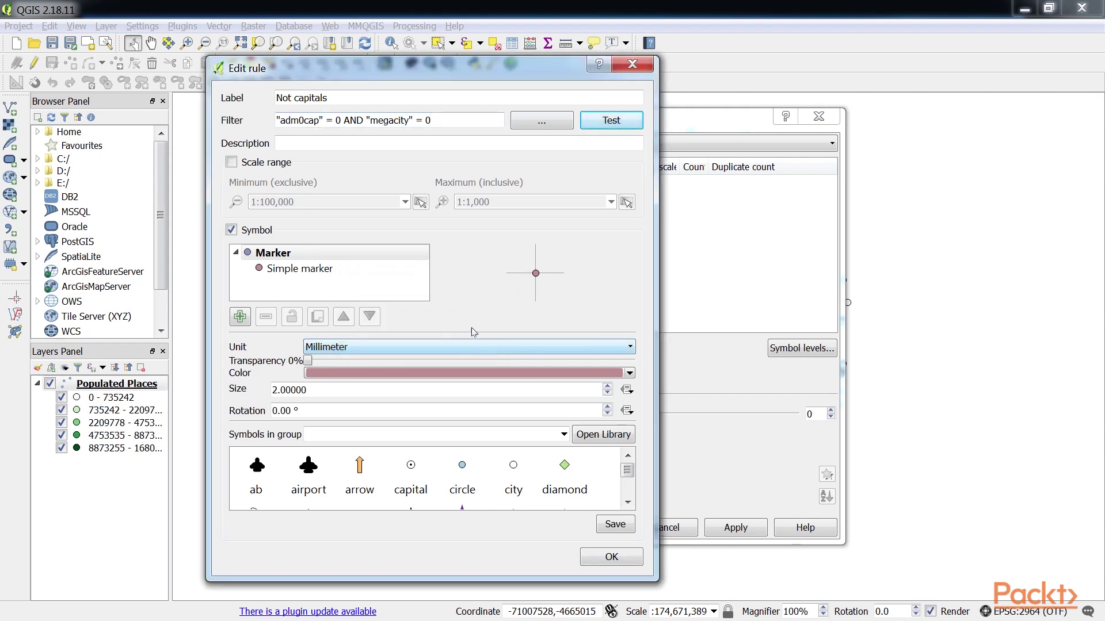
Color the Not capitals marker a medium blue and accept the rule
left_click(630, 373)
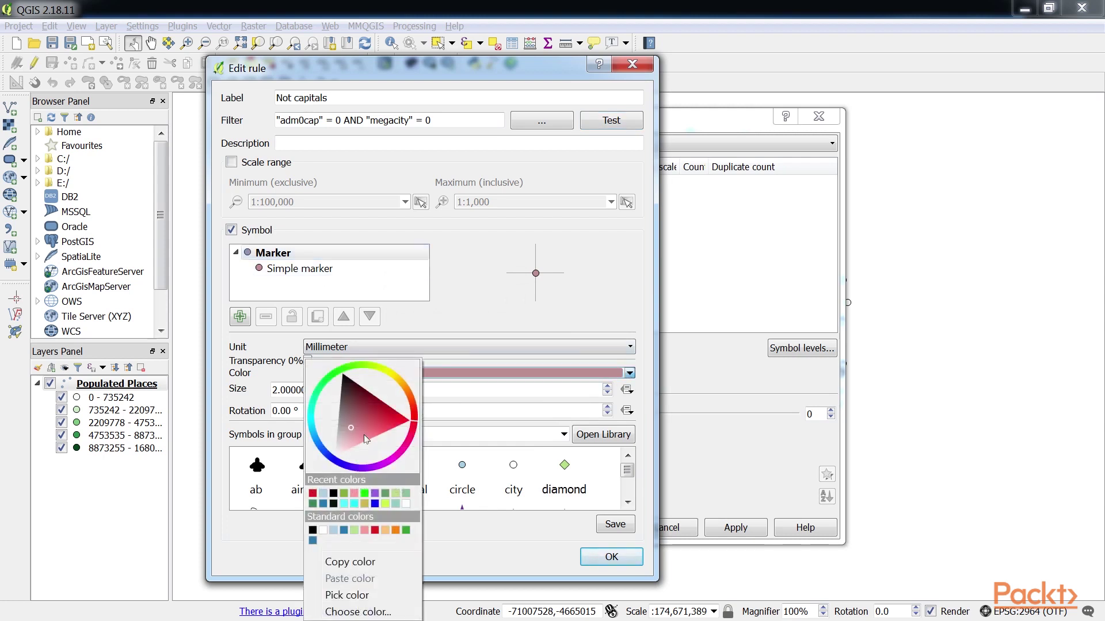
left_click(329, 461)
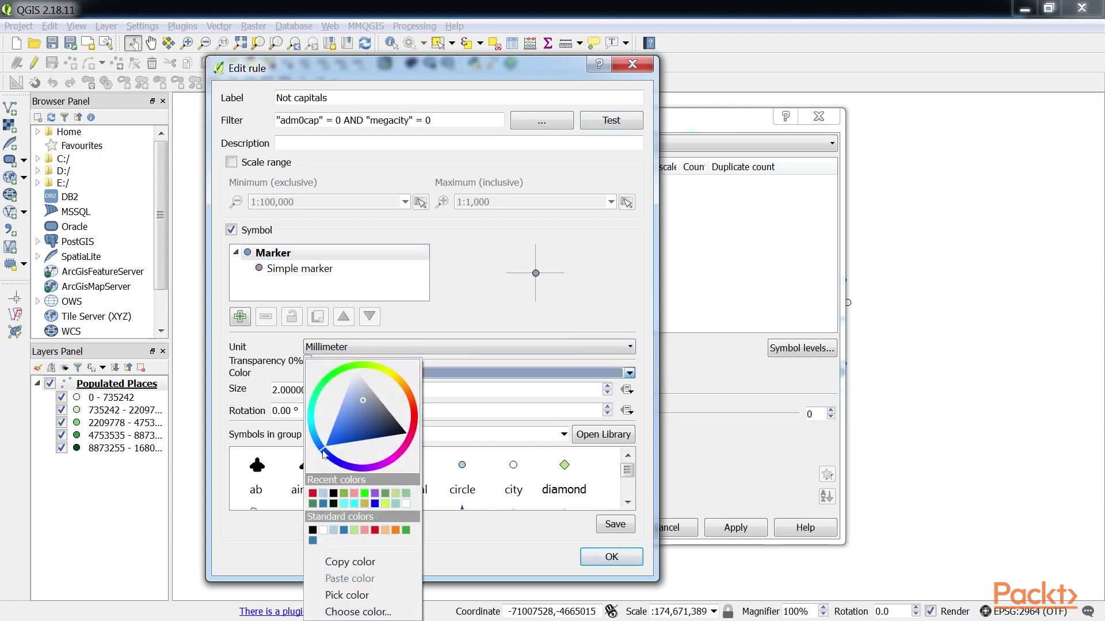
left_click(363, 424)
left_click(594, 324)
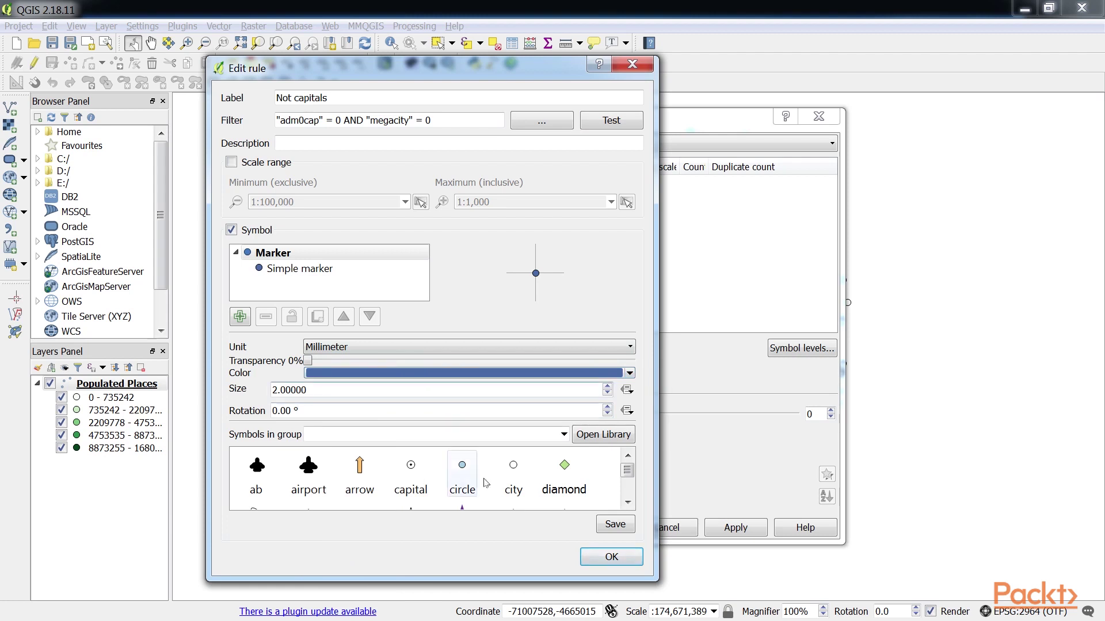
left_click(601, 557)
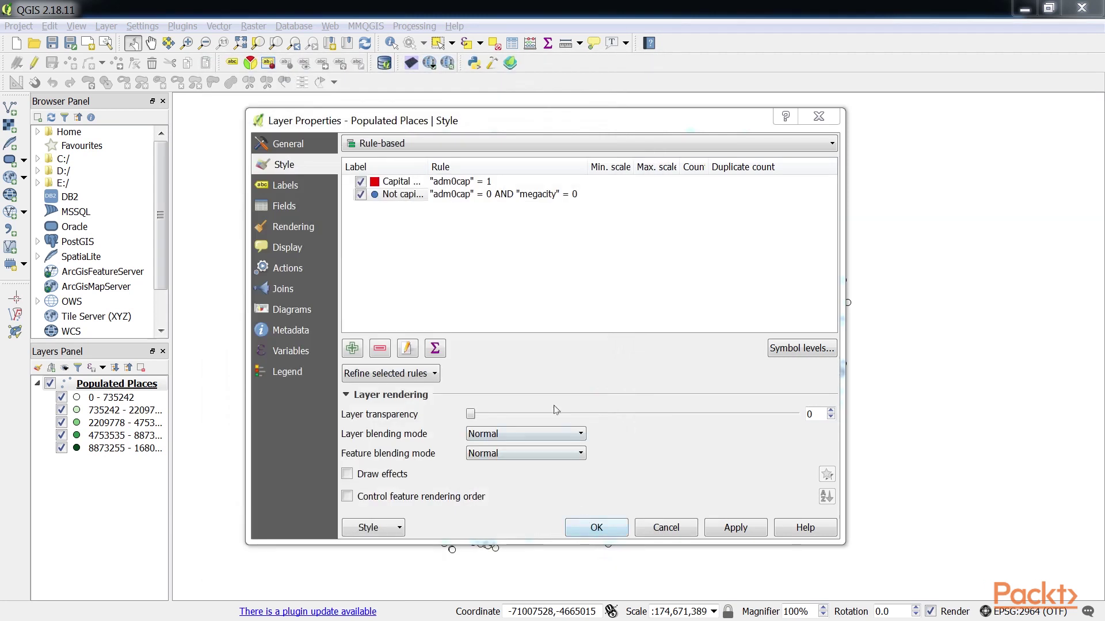
Add a rule labelled Megacity with the filter "megacity" = 1 AND "adm0cap" = 0, and test the expression
left_click(357, 350)
type("M")
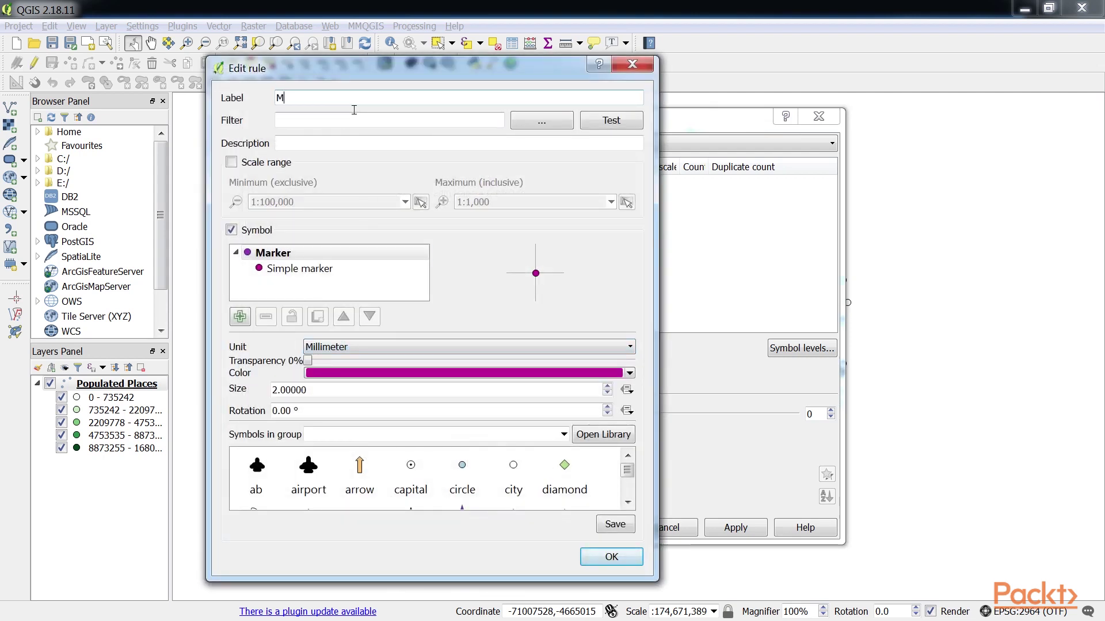
type("egacity")
left_click(354, 120)
type("\"megacity\" ")
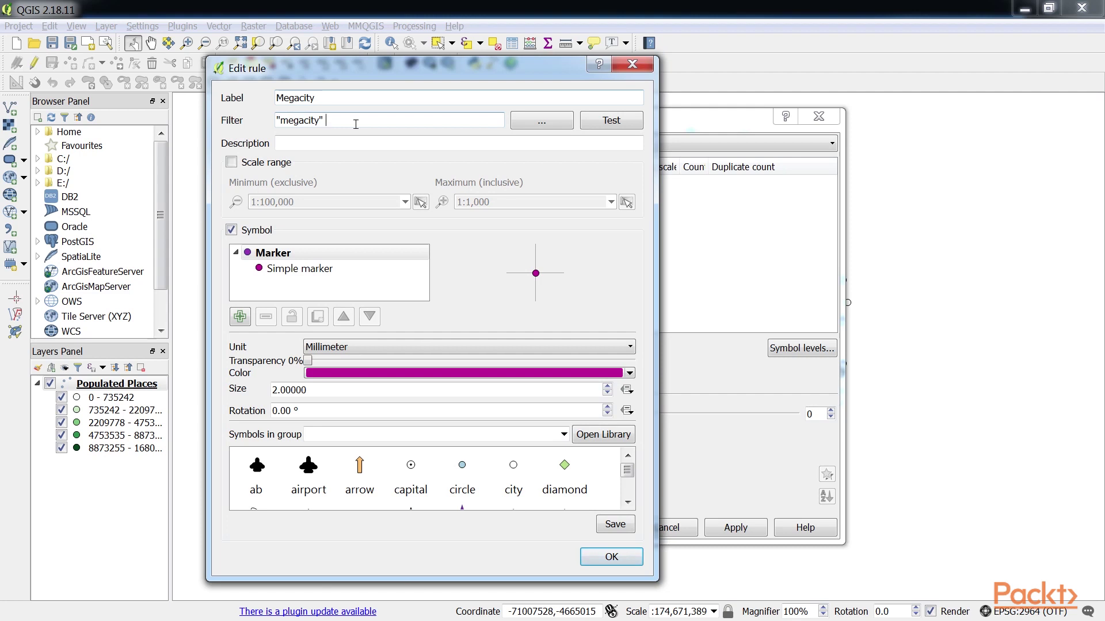
type("= 1 AND \"adm0cap\" = 0")
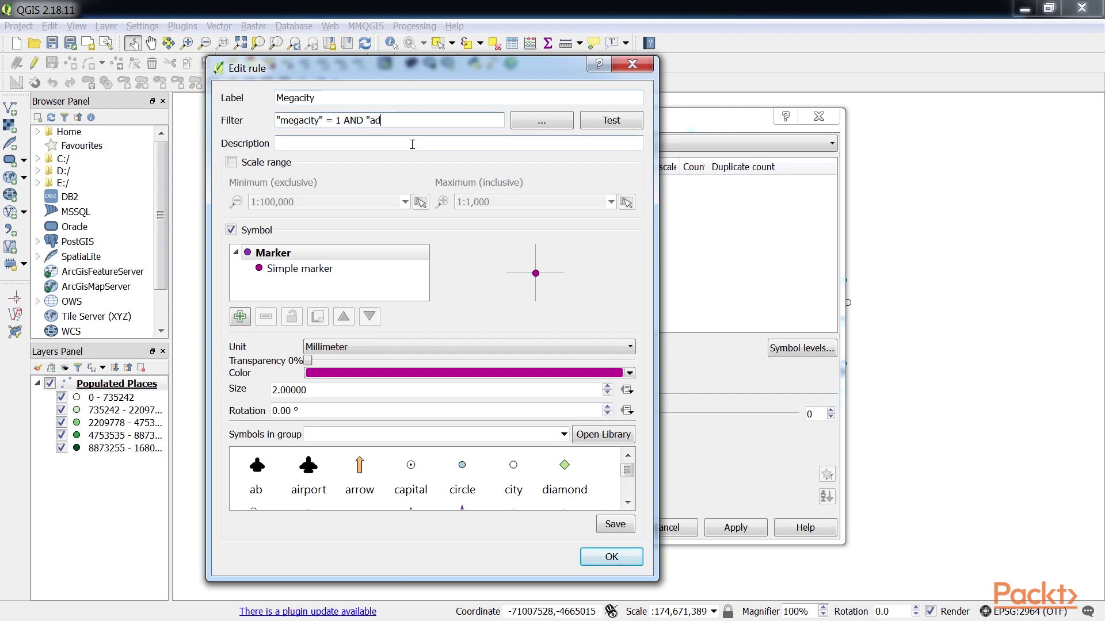
left_click(593, 123)
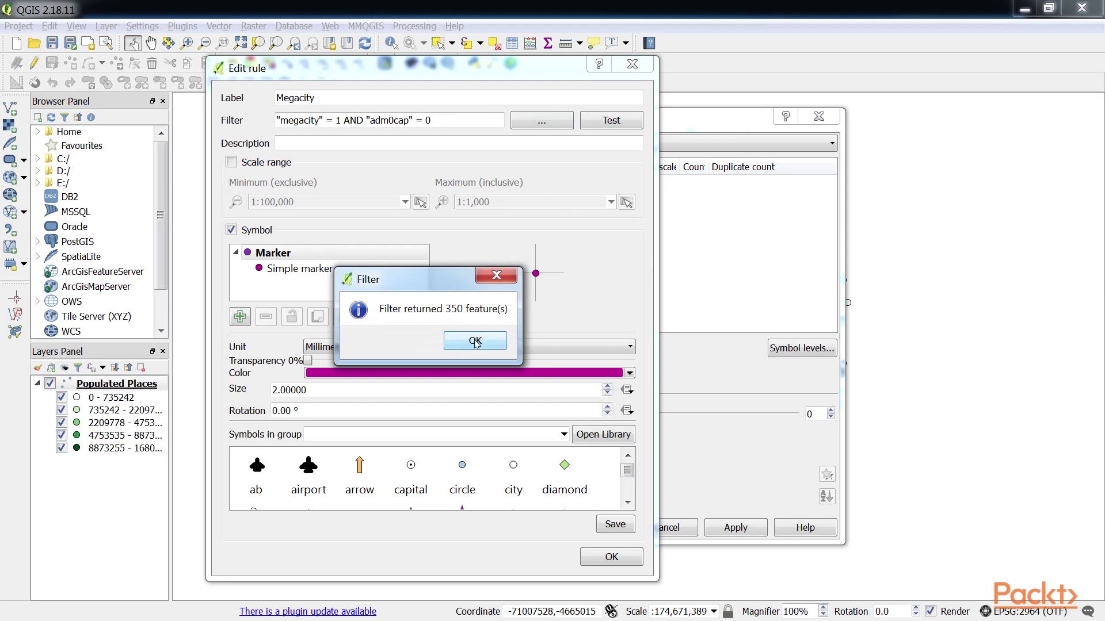
left_click(475, 342)
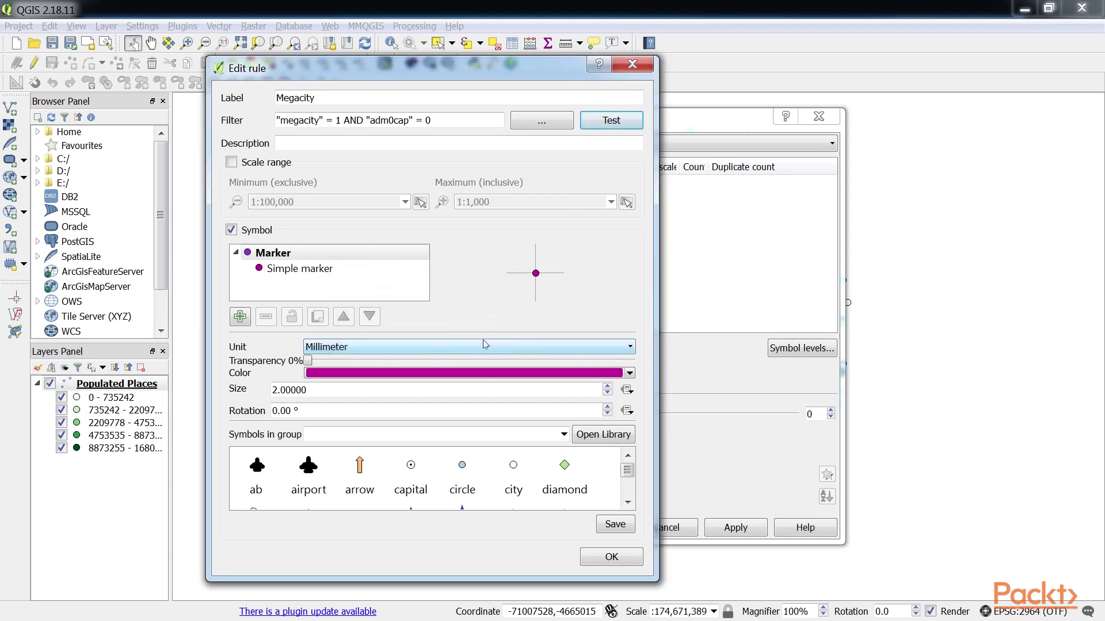
Give the Megacity marker the dark yellow color #bea30b and size 3, and accept the rule
left_click(596, 372)
left_click(590, 167)
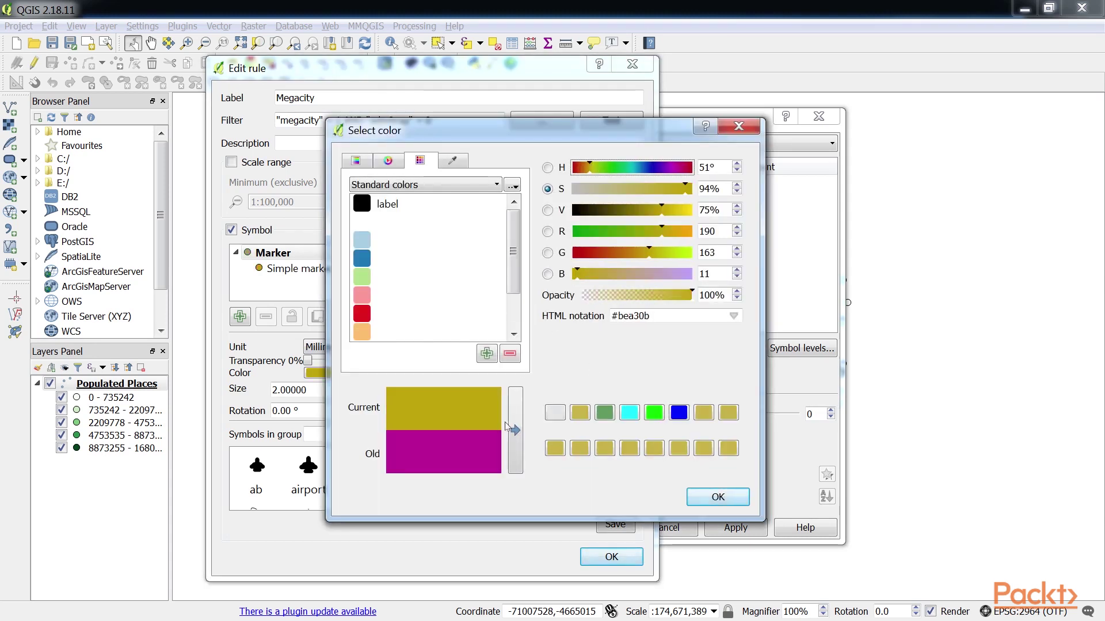
left_click(714, 496)
left_click_drag(278, 391, 272, 394)
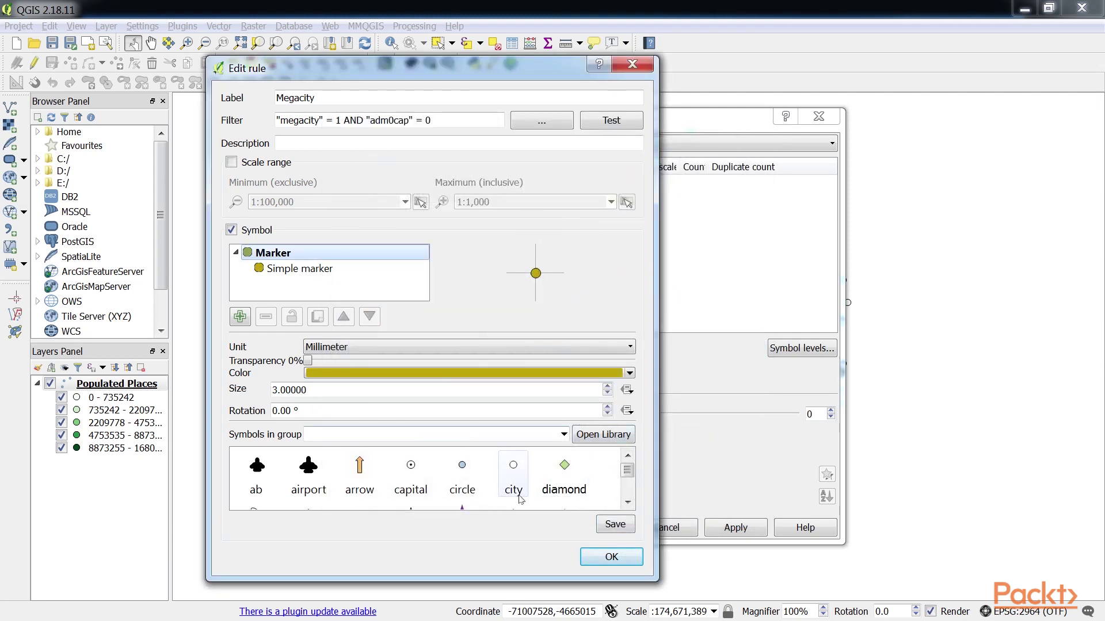
left_click(614, 557)
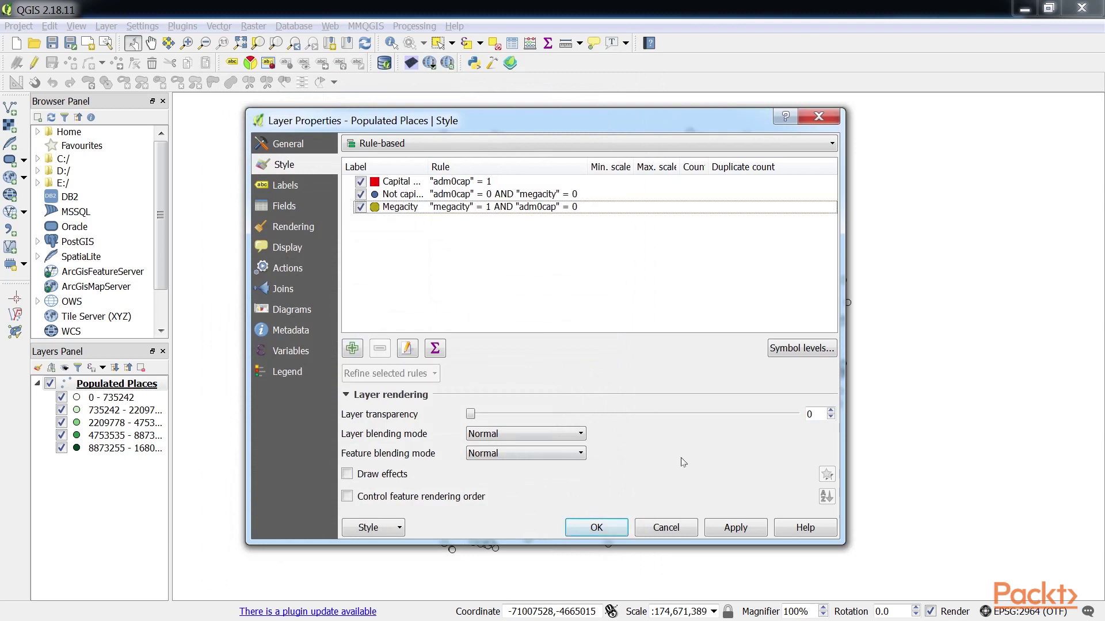
Apply the rule-based style to the Populated Places layer and close its properties
left_click(735, 528)
left_click(609, 526)
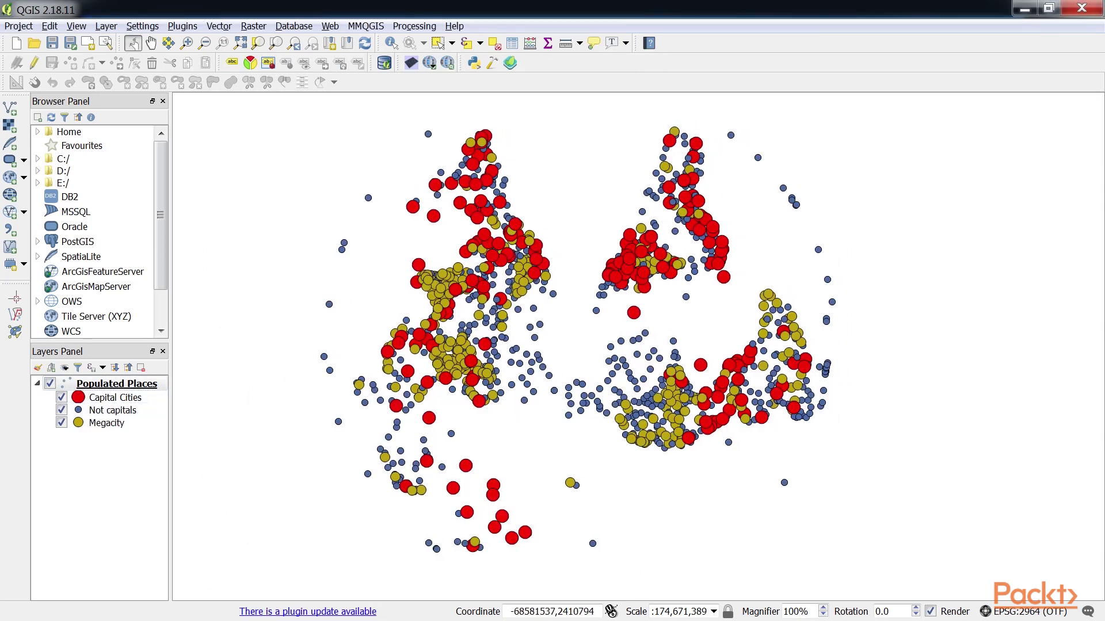
left_click(1082, 7)
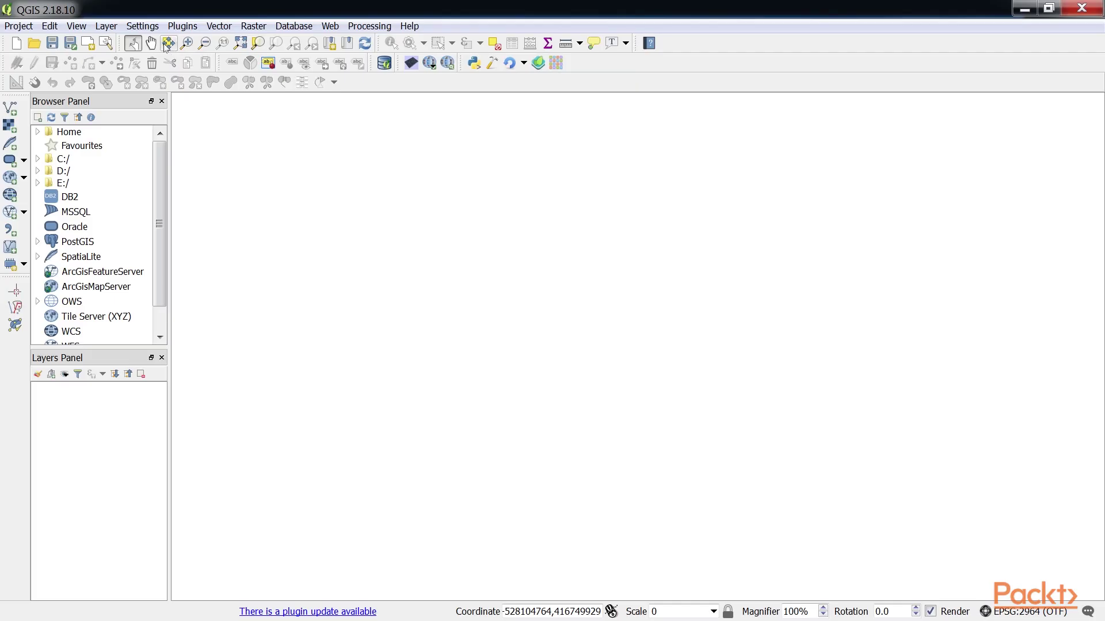
Add Stacked Points.shp from the Section 3 folder as a vector layer
left_click(106, 26)
mouse_move(128, 58)
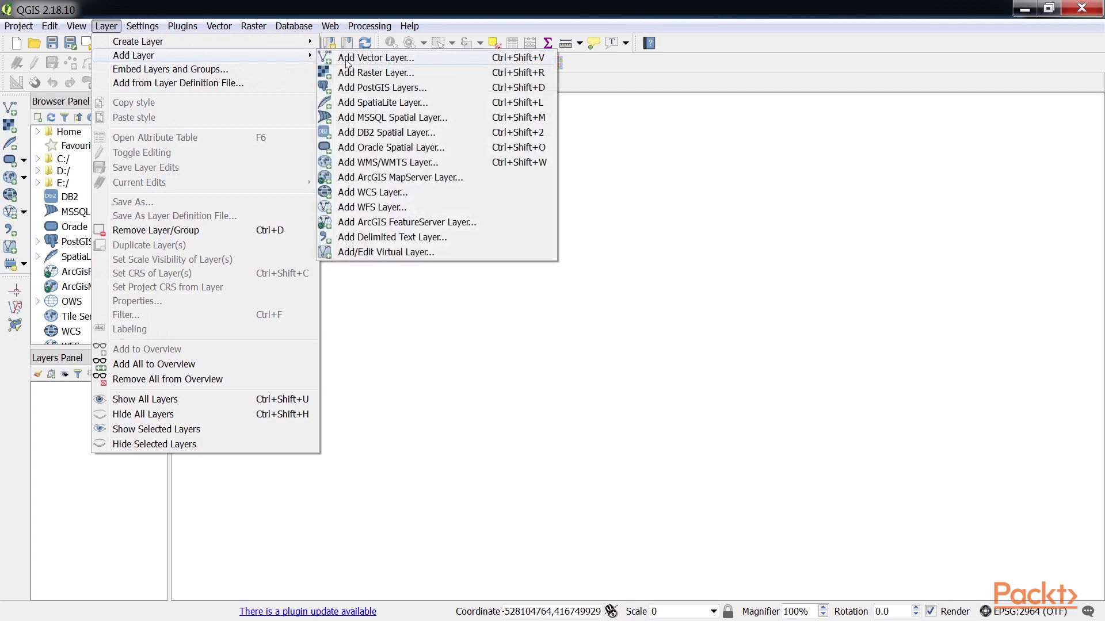
left_click(383, 59)
left_click(606, 328)
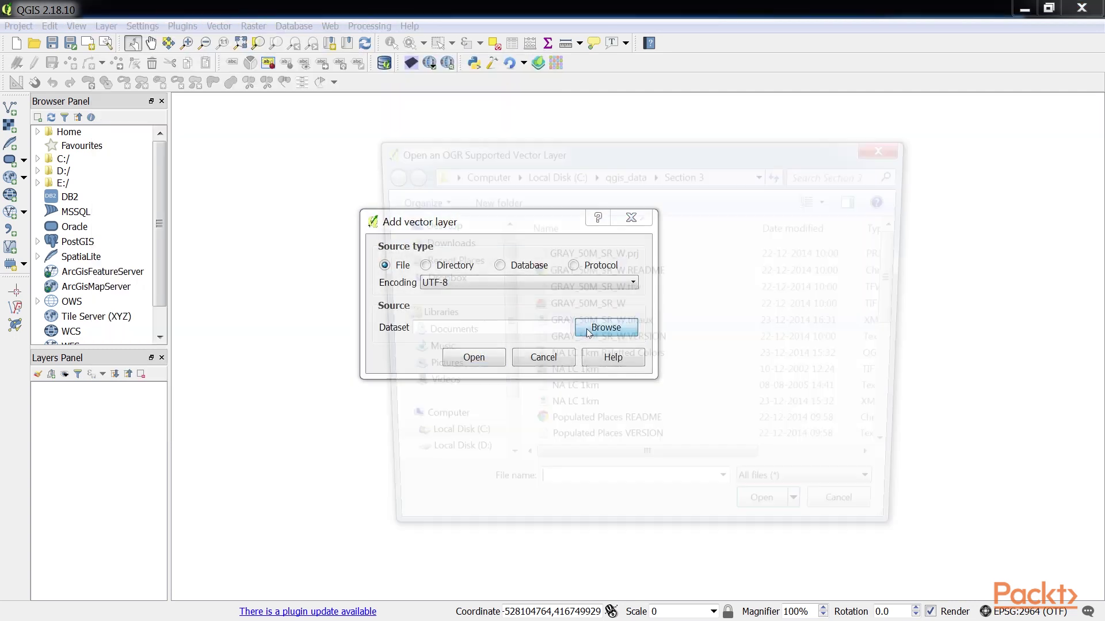
scroll(892, 345, "down", 4)
scroll(892, 345, "down", 1)
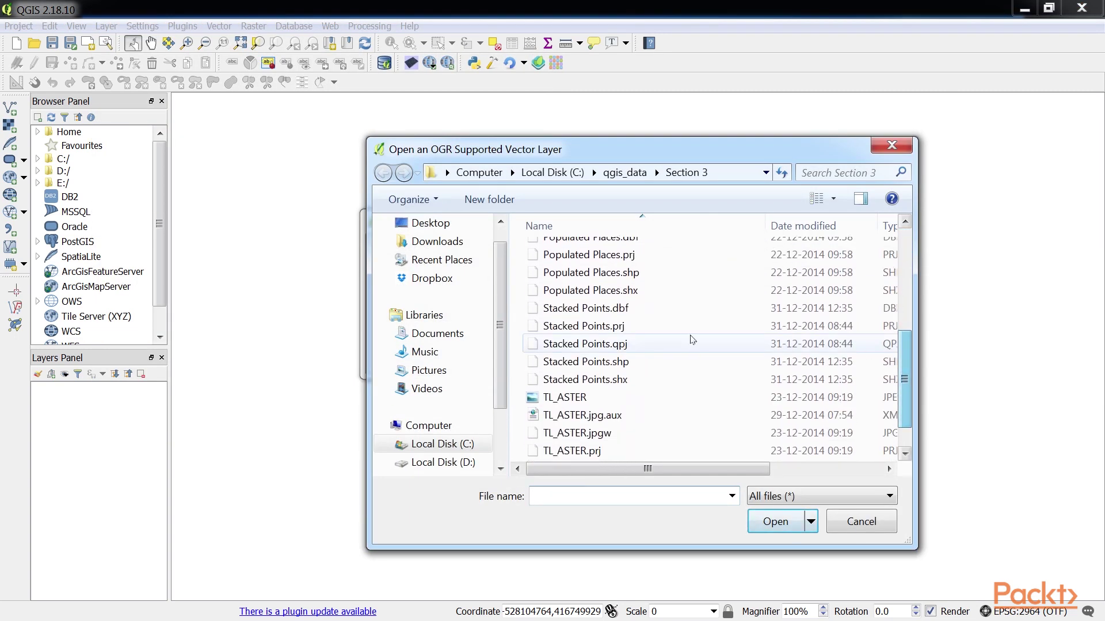
left_click(604, 361)
left_click(772, 522)
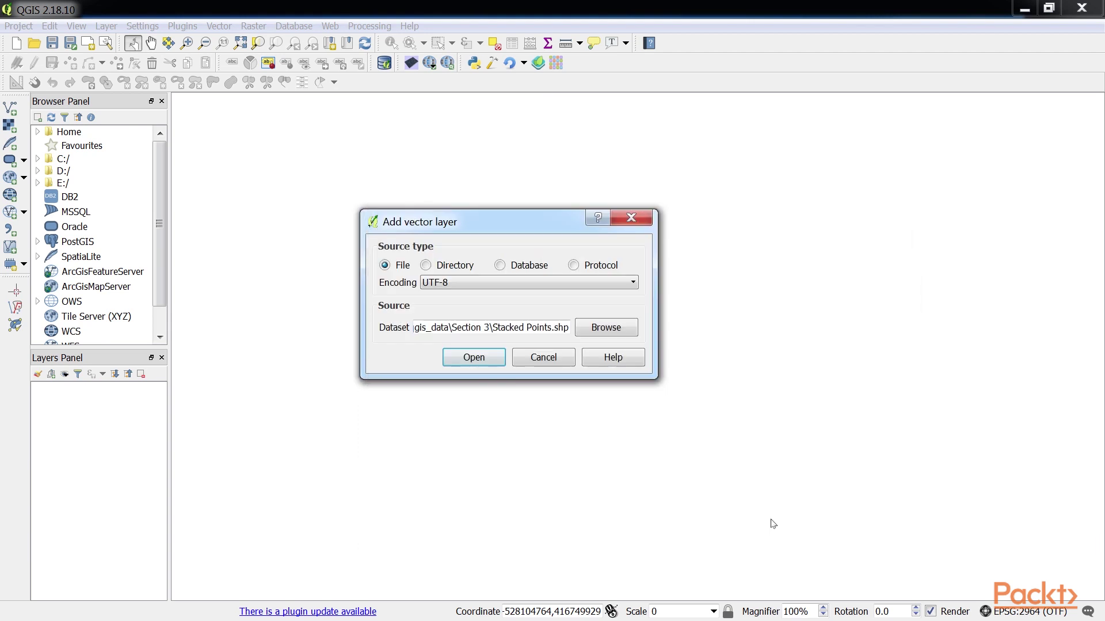
left_click(468, 365)
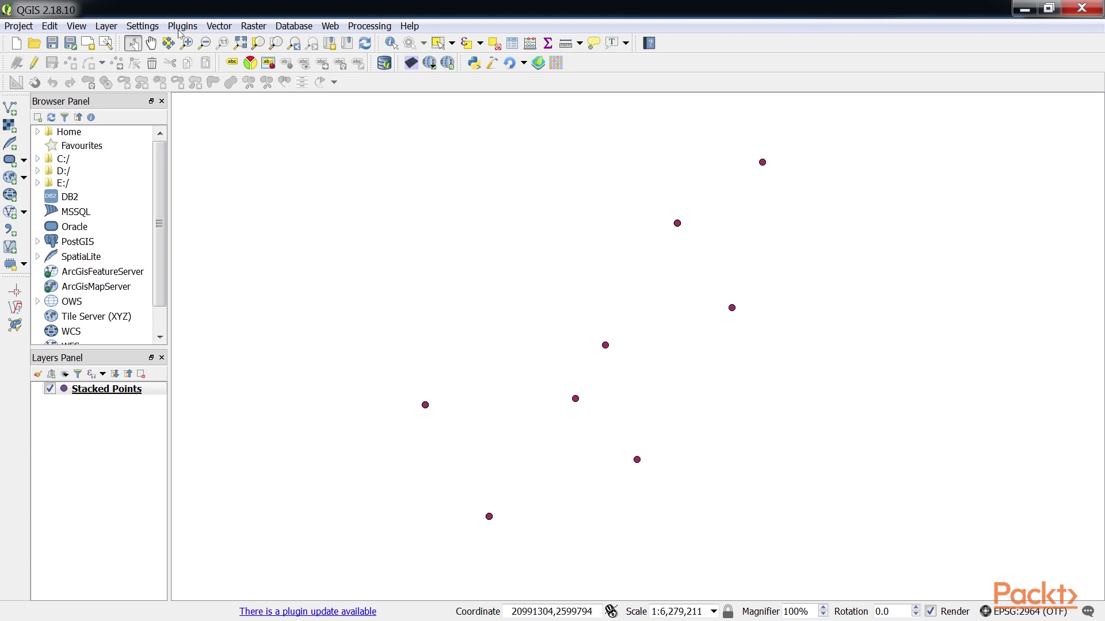
Open the Stacked Points layer's style properties and switch the renderer to Point displacement
left_click(106, 26)
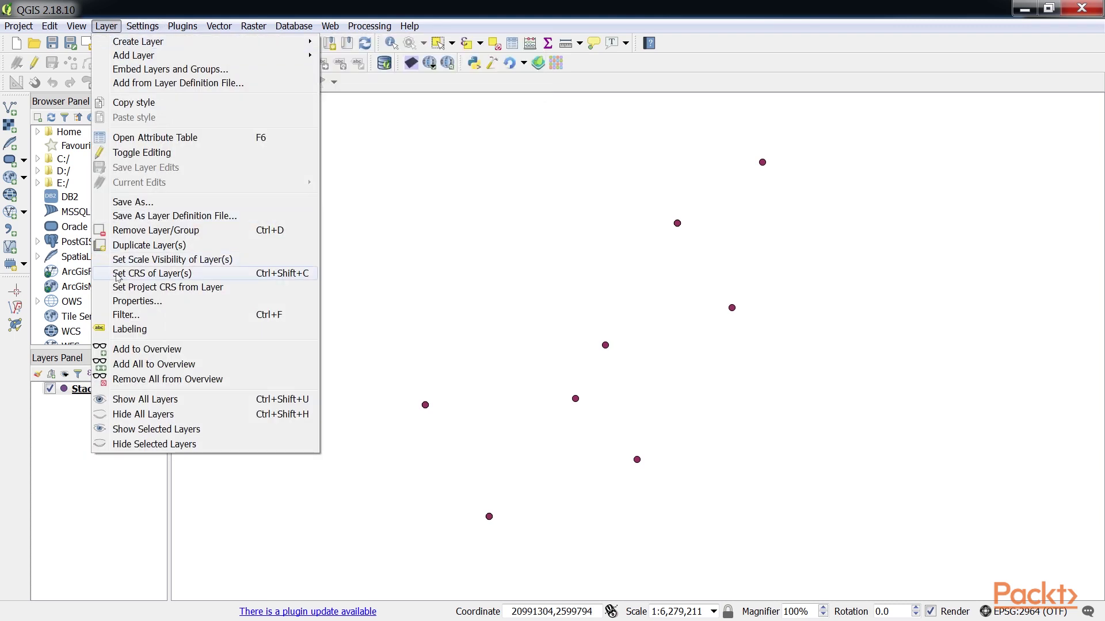
left_click(132, 301)
left_click(498, 139)
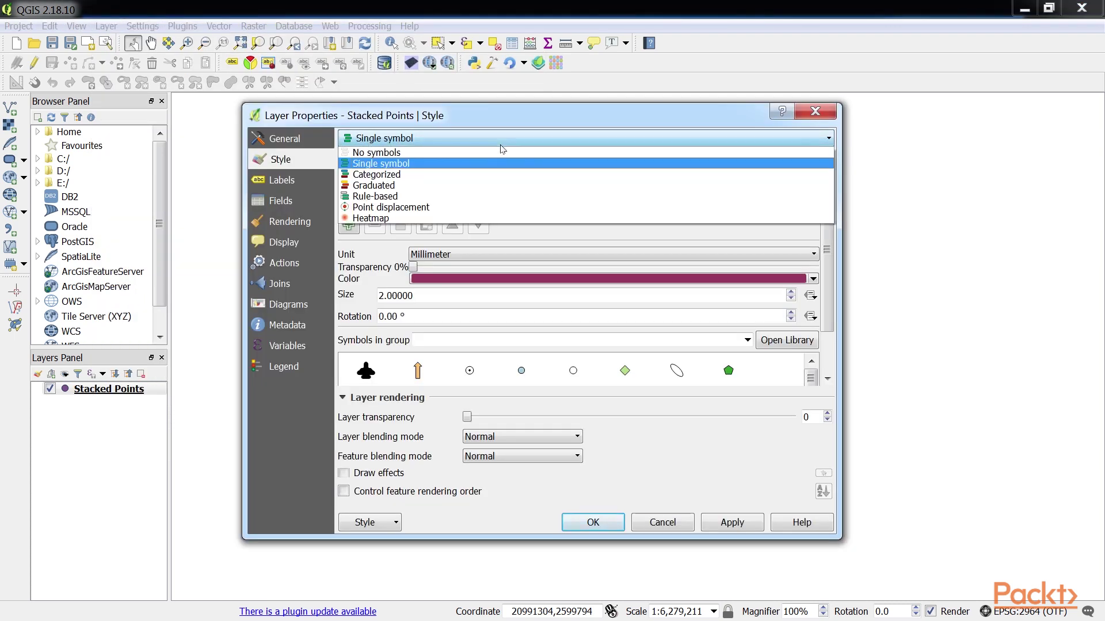
left_click(475, 202)
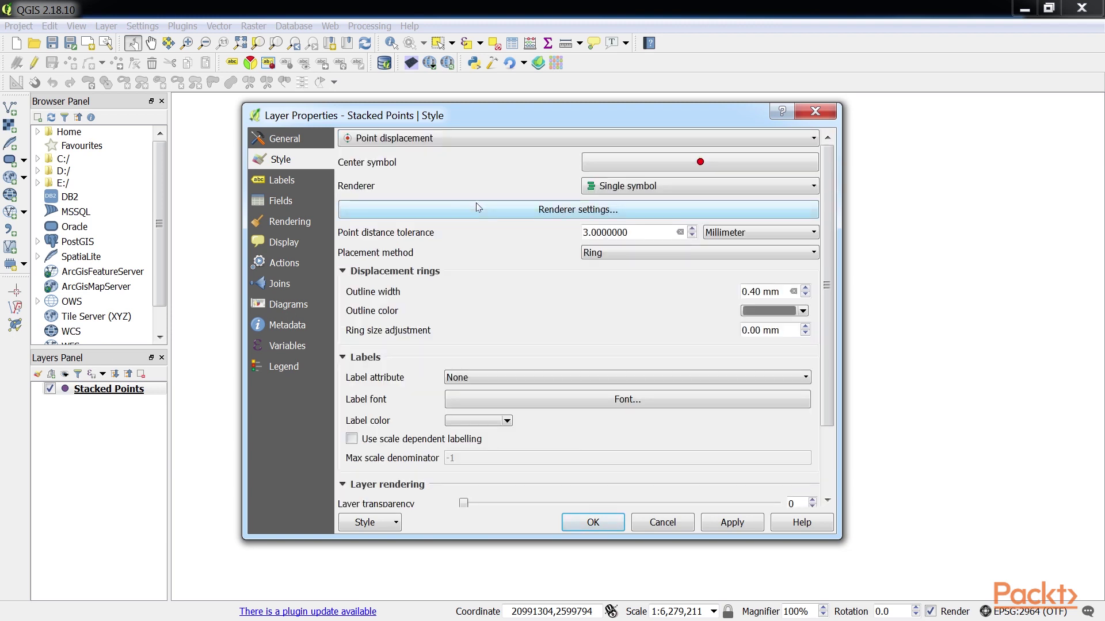
Choose Single symbol as the renderer within the Stacked Points point displacement style and open its renderer settings
left_click(758, 184)
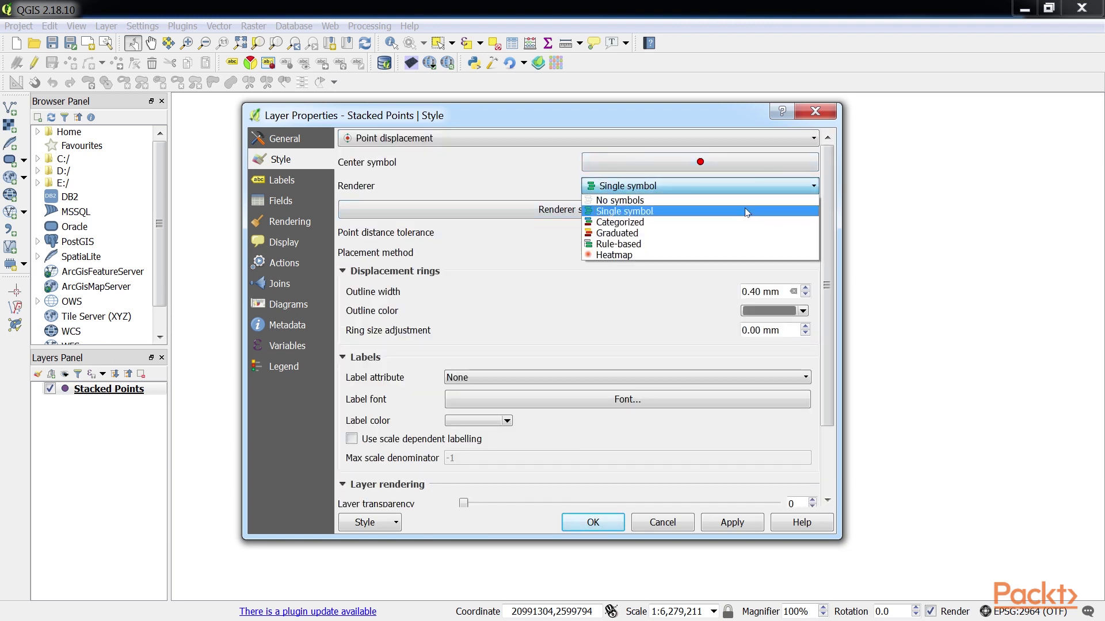
left_click(745, 211)
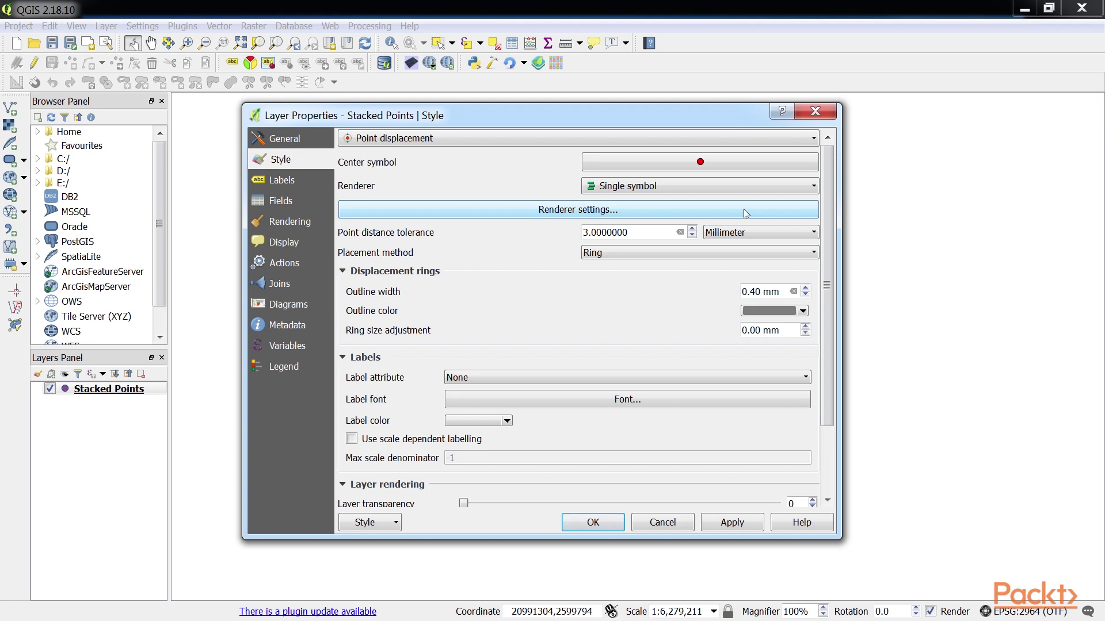
left_click(746, 214)
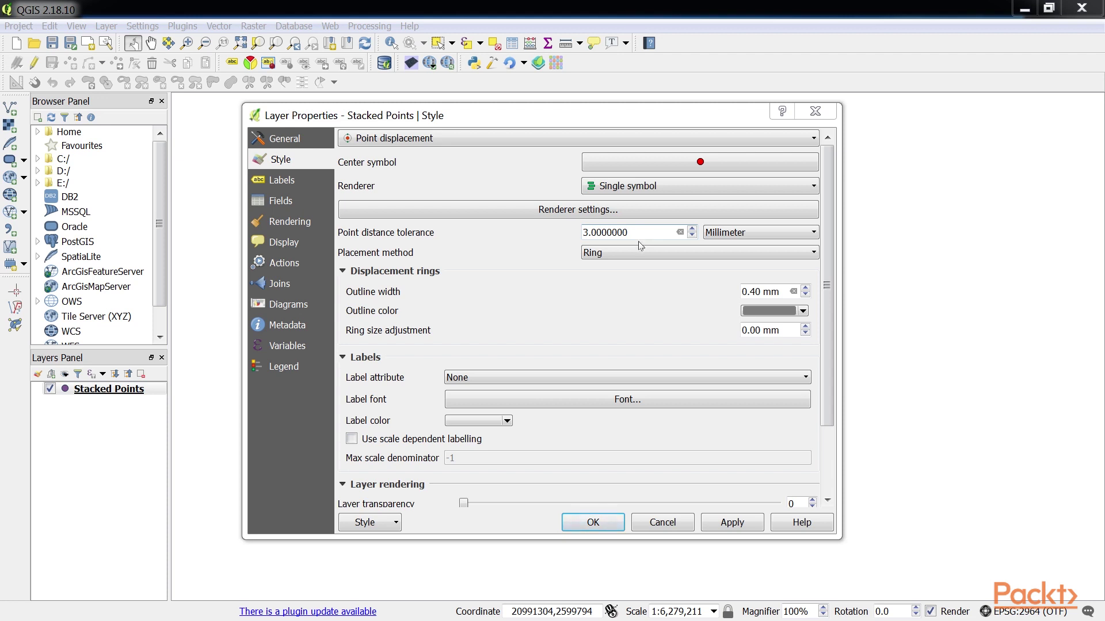
Label the displaced points with the id attribute, then apply the style and close the layer properties
left_click(499, 377)
left_click(498, 391)
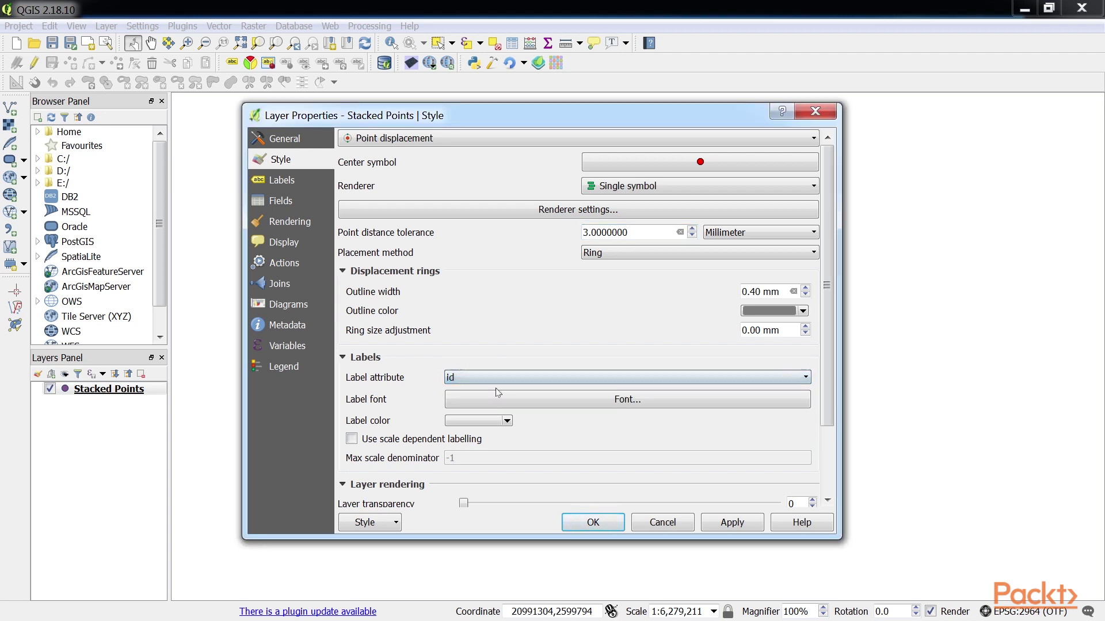
scroll(796, 403, "down", 3)
left_click(733, 523)
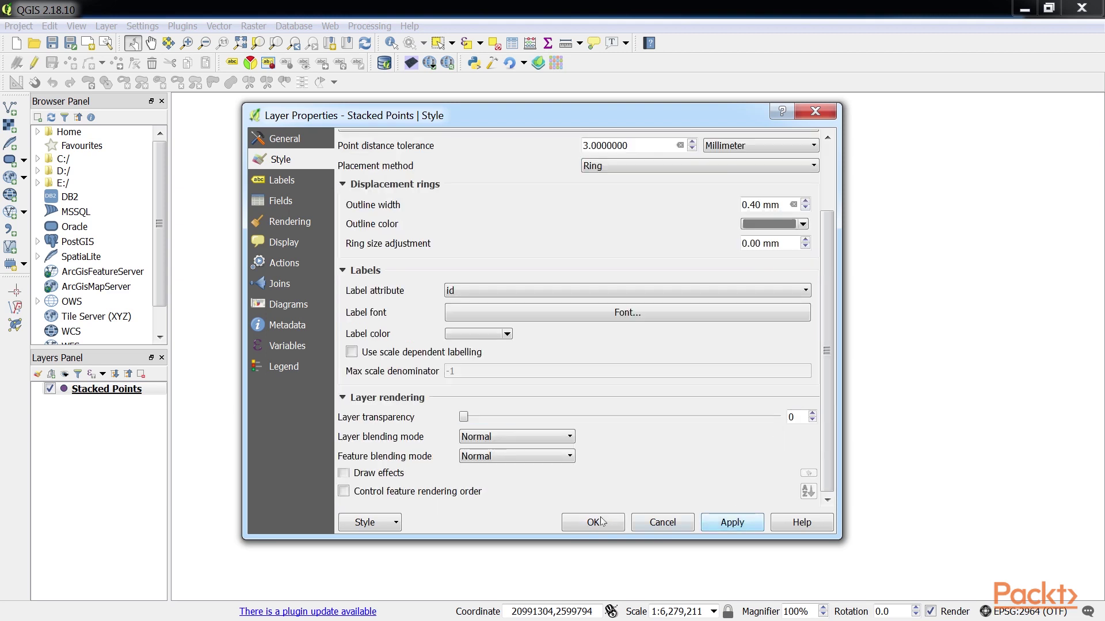
left_click(592, 522)
Set the Stacked Points layer's point distance tolerance to 0.0000100 millimeter, then apply it and close the properties
left_click_drag(604, 402, 576, 378)
type("0000100")
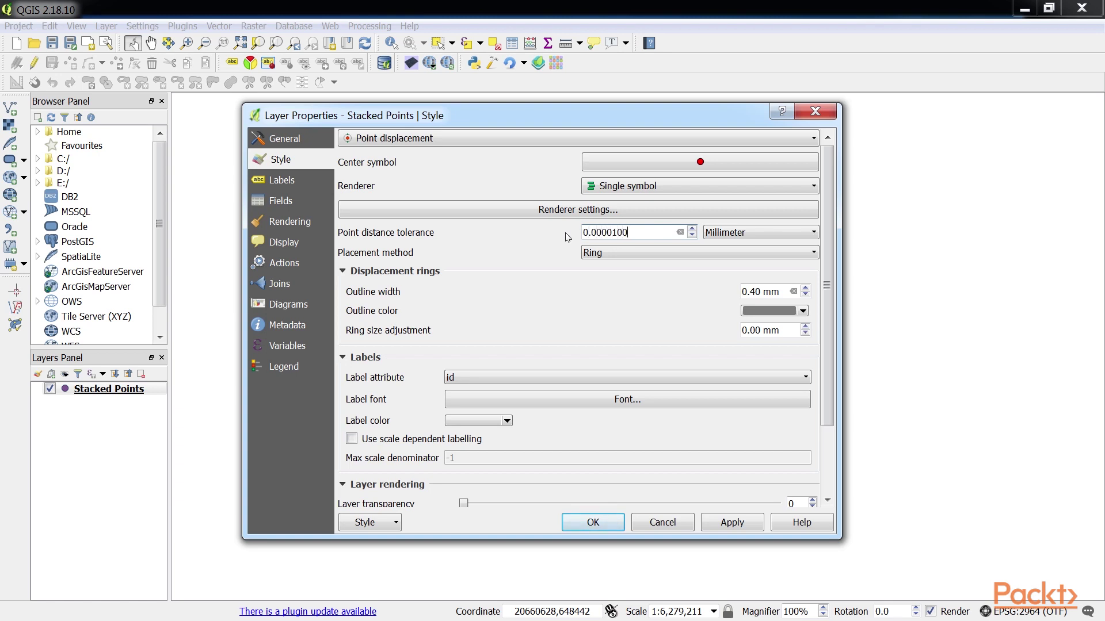
left_click(734, 522)
left_click(619, 518)
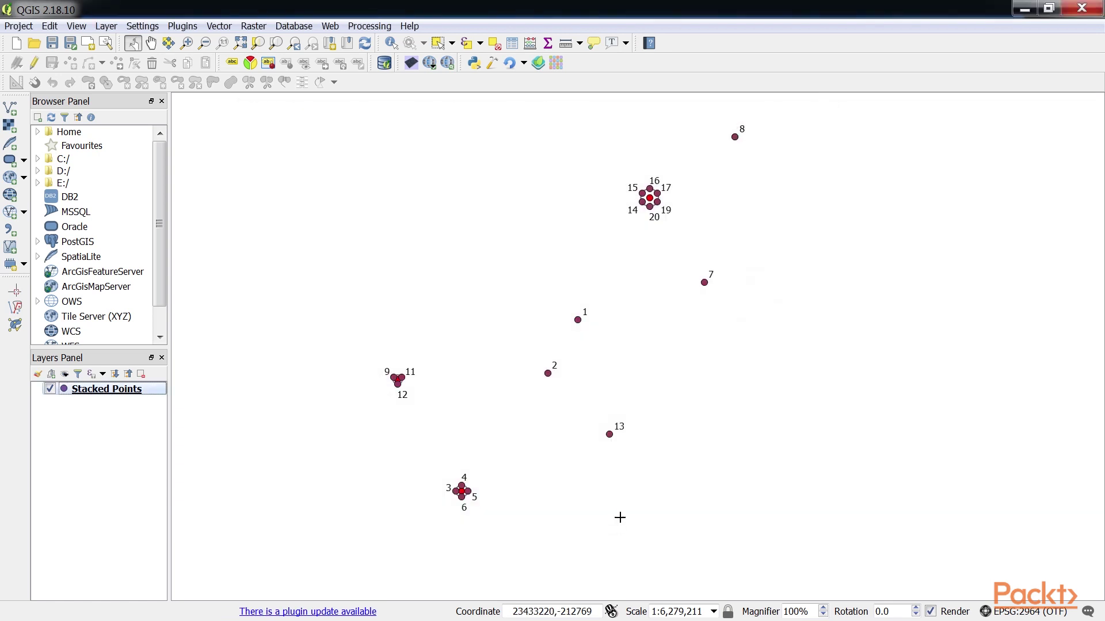
scroll(555, 344, "down", 1)
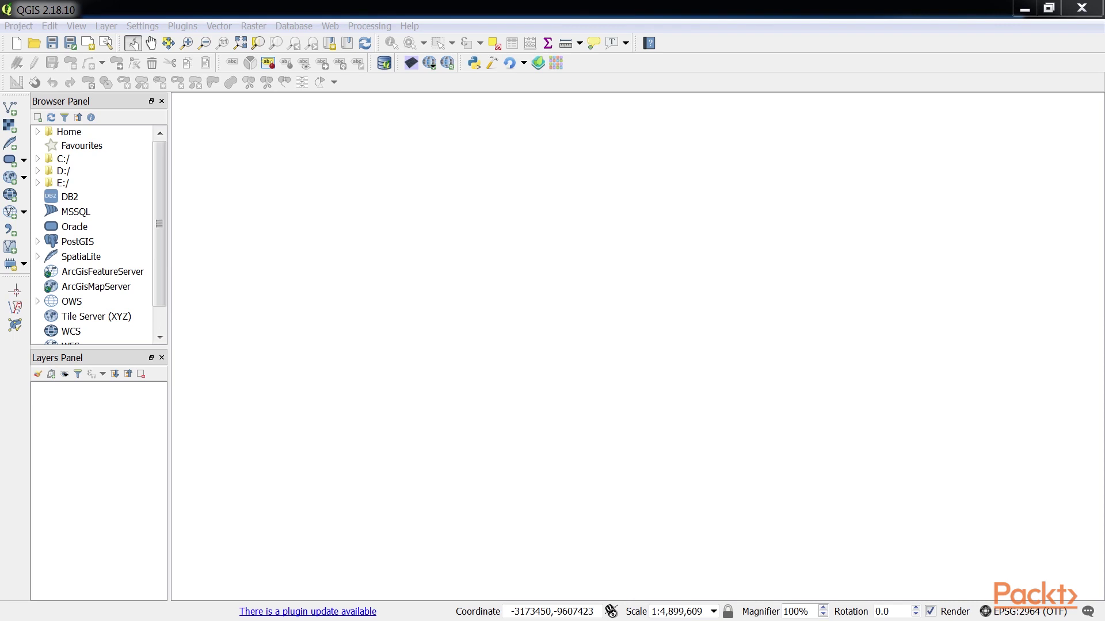
Add Hawaii_counties.shp from the Section 4 Part 1 folder as a vector layer
left_click(441, 5)
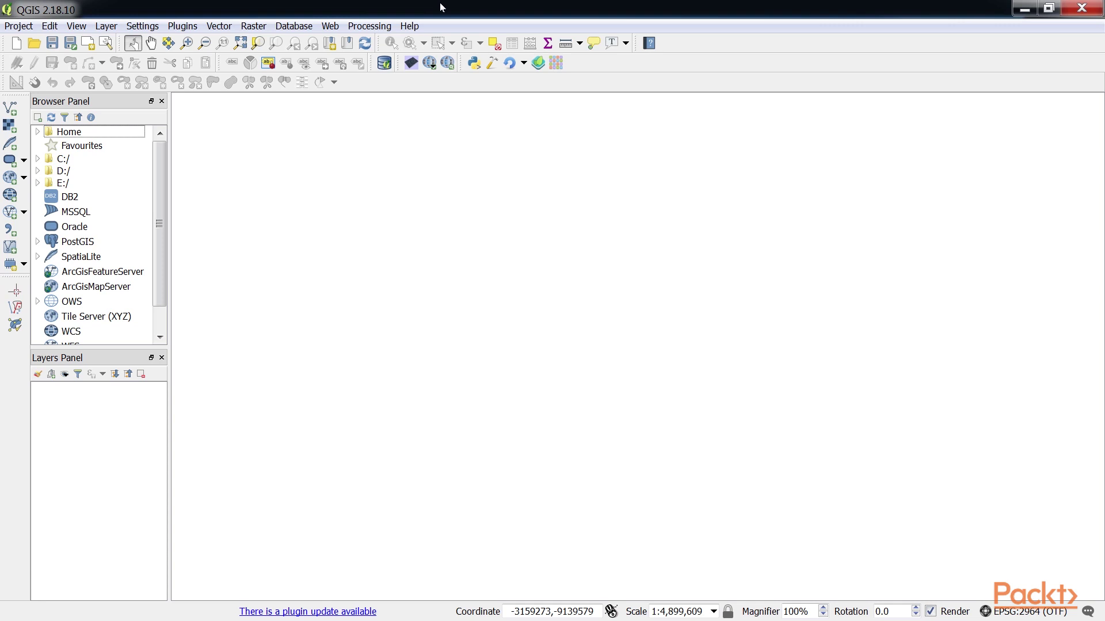
left_click(105, 25)
mouse_move(123, 49)
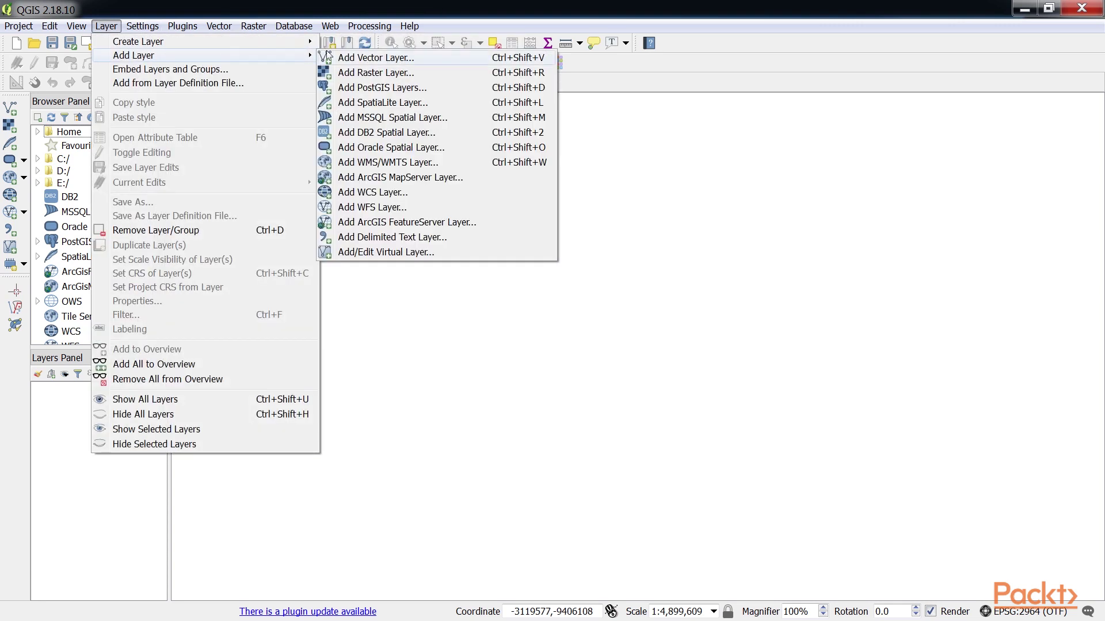
left_click(380, 62)
left_click(604, 327)
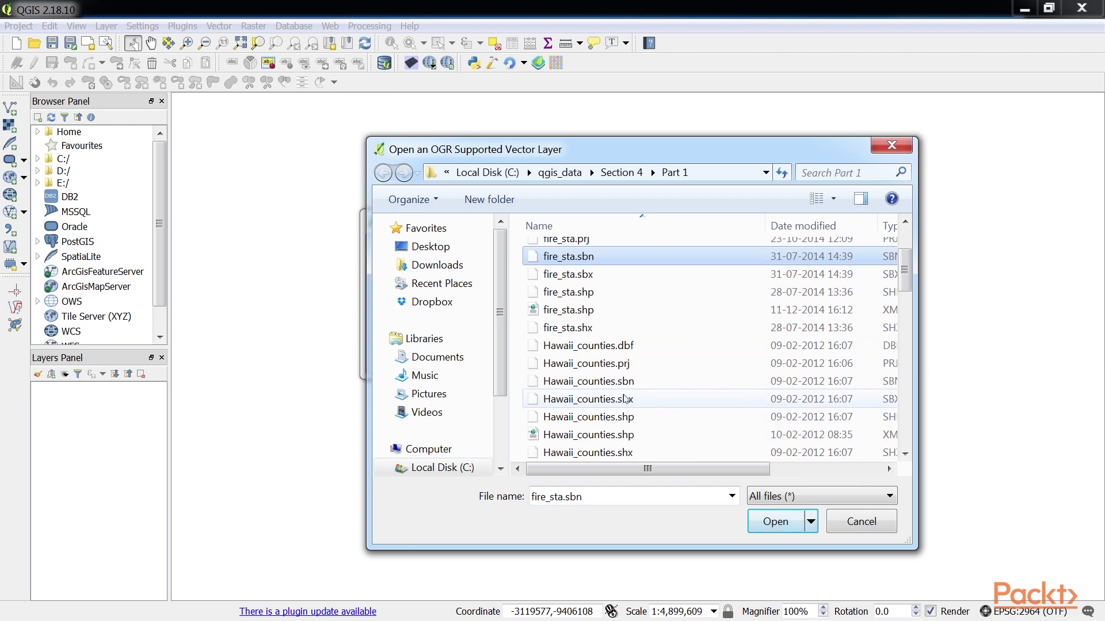
left_click(627, 416)
left_click(774, 521)
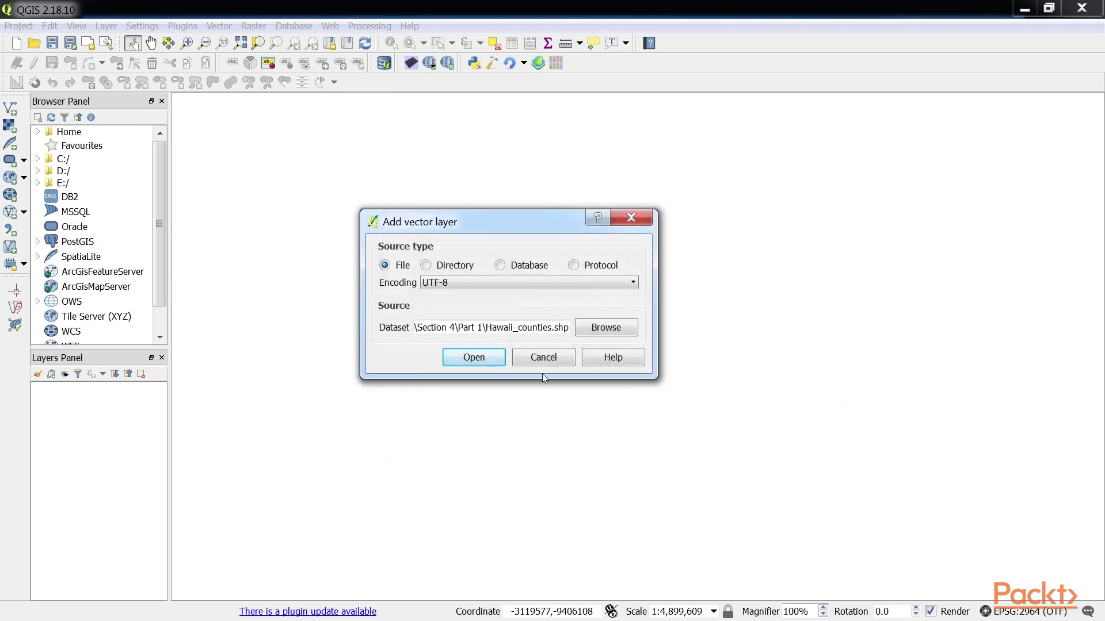
left_click(492, 359)
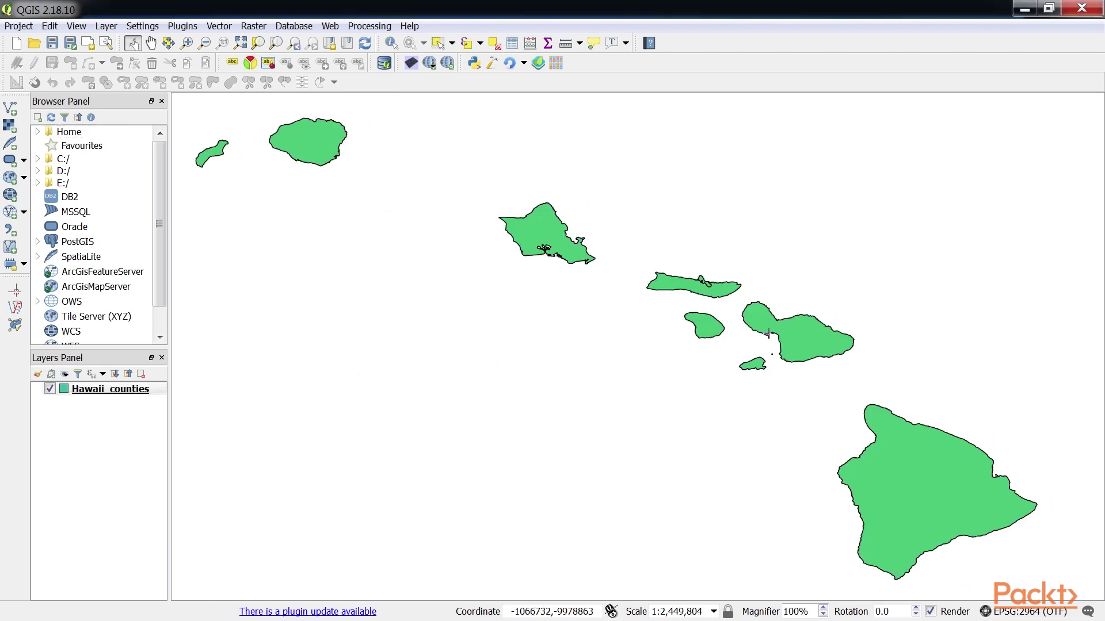
Open the Hawaii_counties layer's style properties and switch to Inverted polygons with Single symbol as the sub renderer
left_click(106, 26)
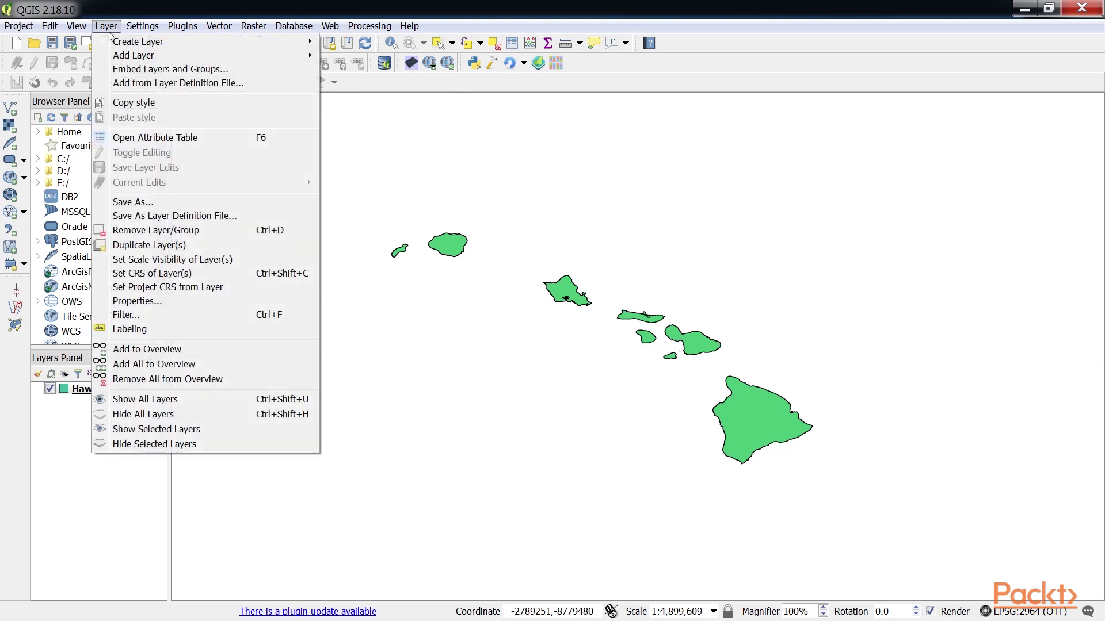
left_click(146, 307)
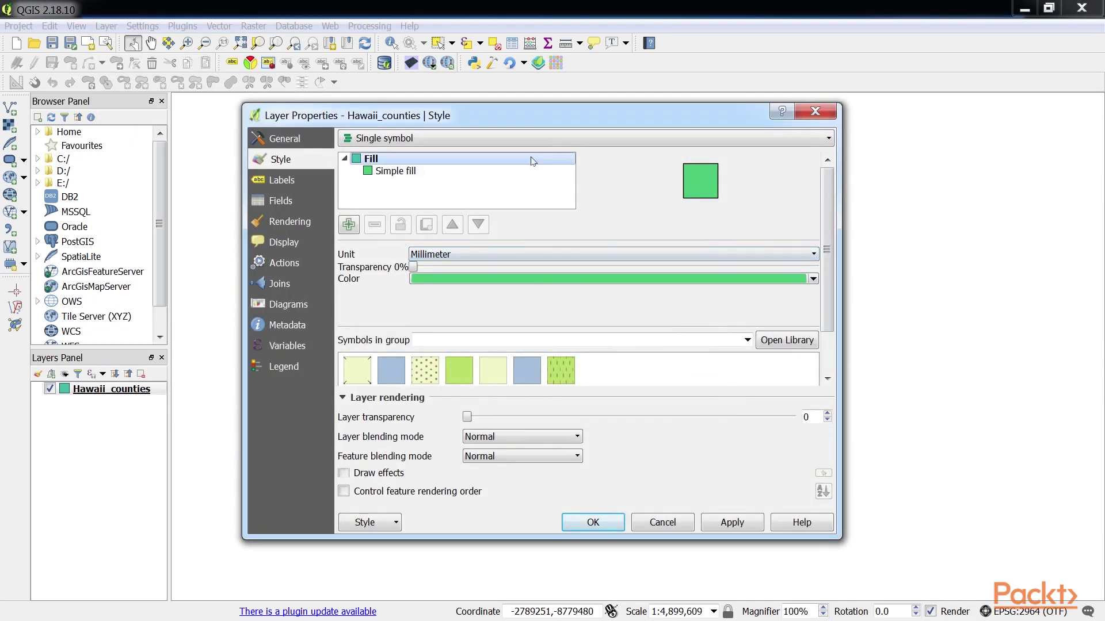
left_click(536, 139)
left_click(512, 207)
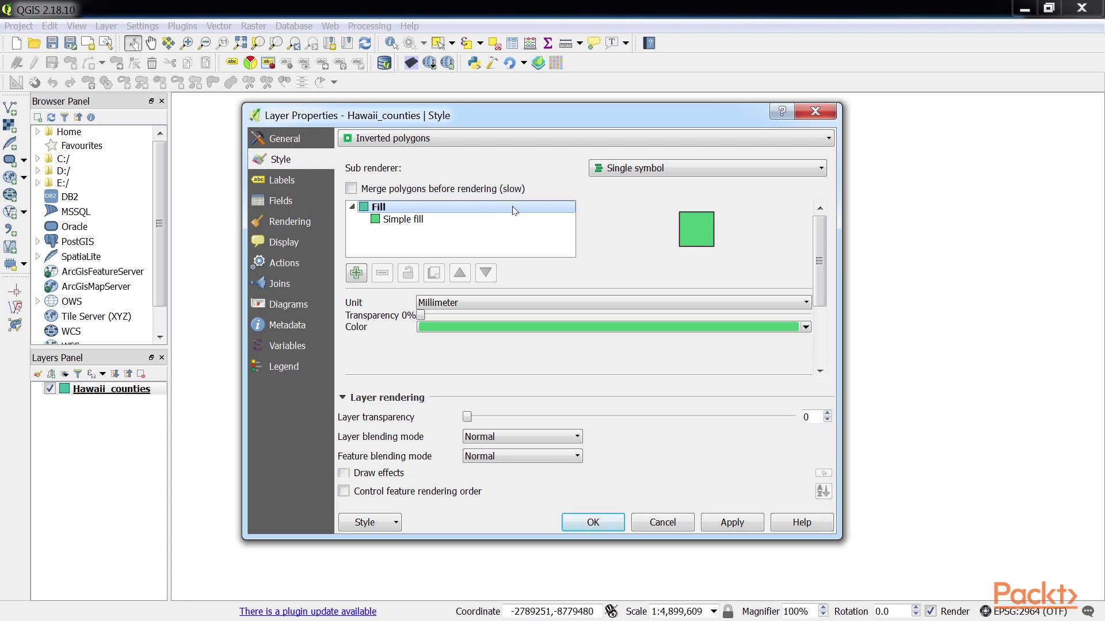
left_click(640, 171)
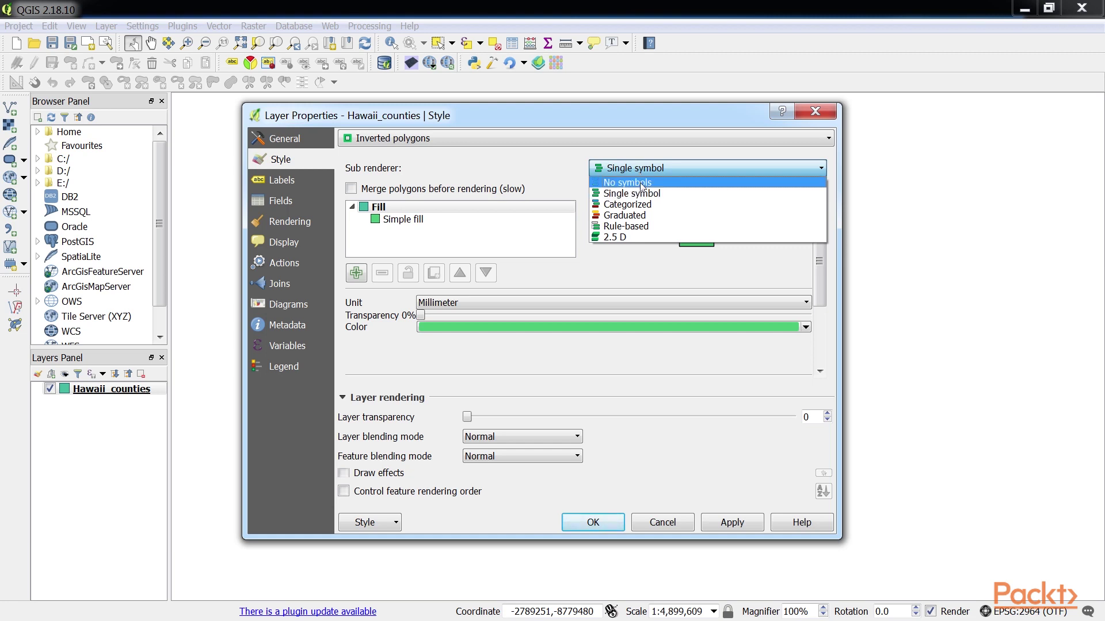
left_click(642, 195)
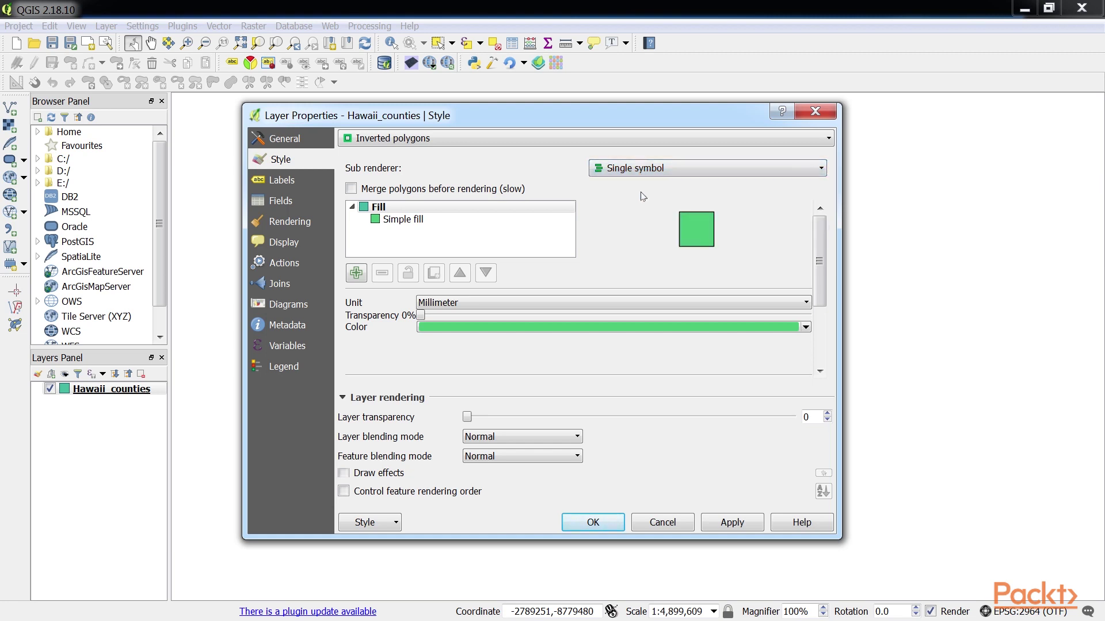
Color the inverted polygon fill with the red standard color, then apply the style and close the layer properties
left_click(731, 325)
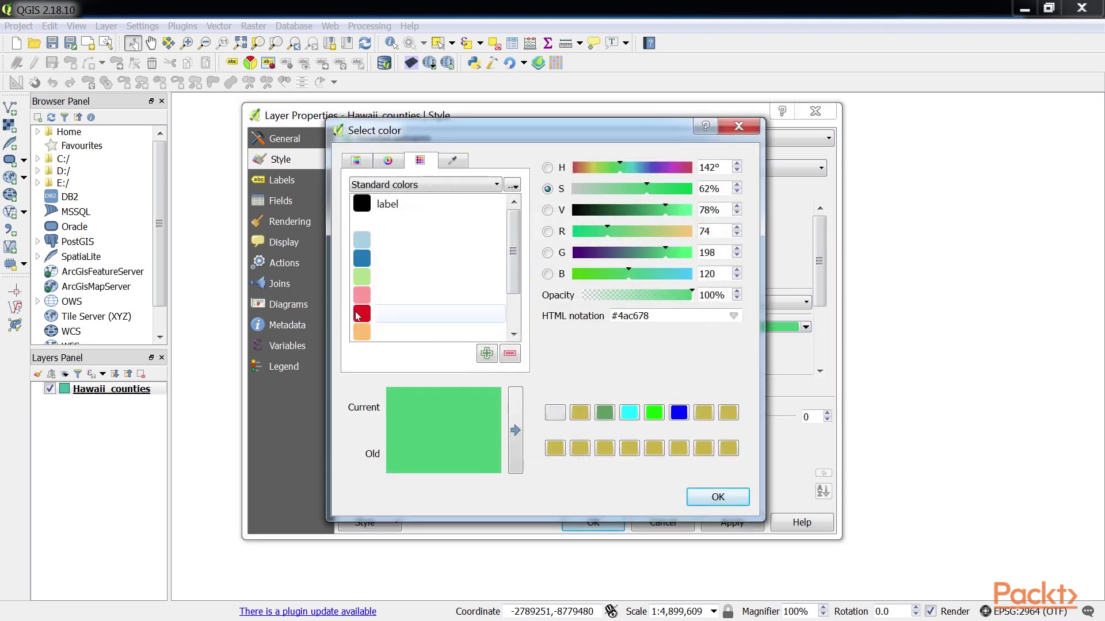
left_click(357, 315)
left_click(717, 496)
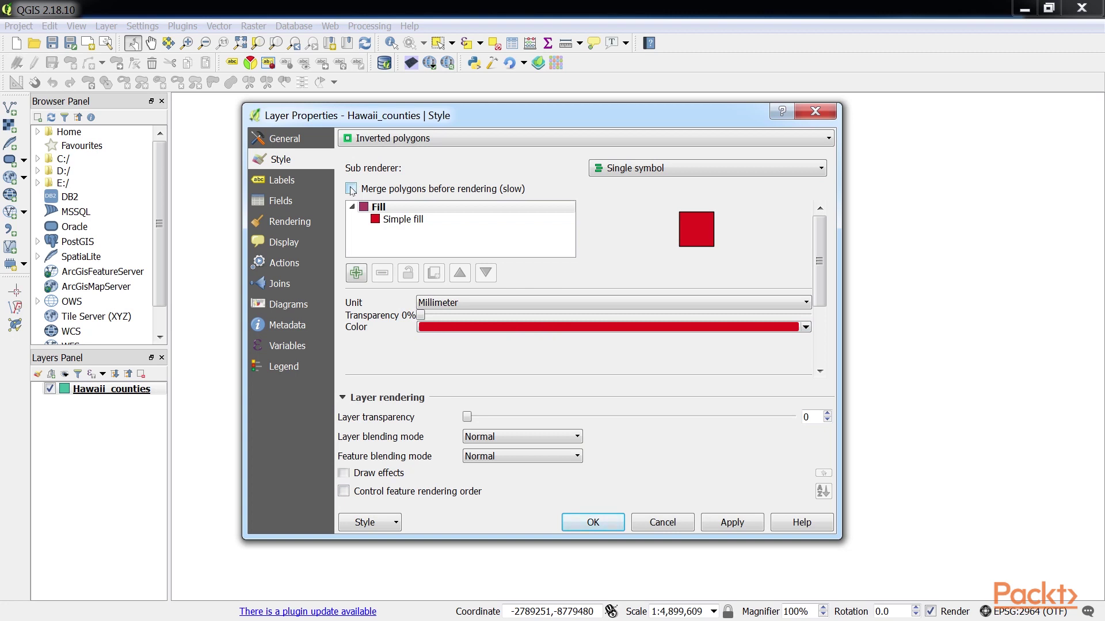
left_click(728, 522)
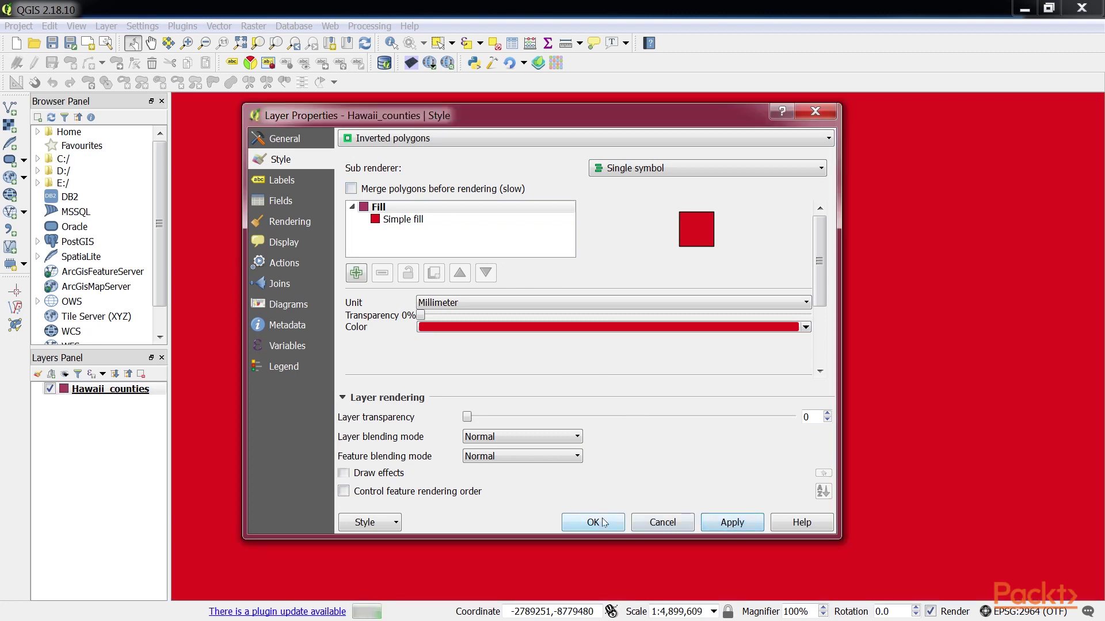
left_click(599, 522)
scroll(664, 439, "down", 1)
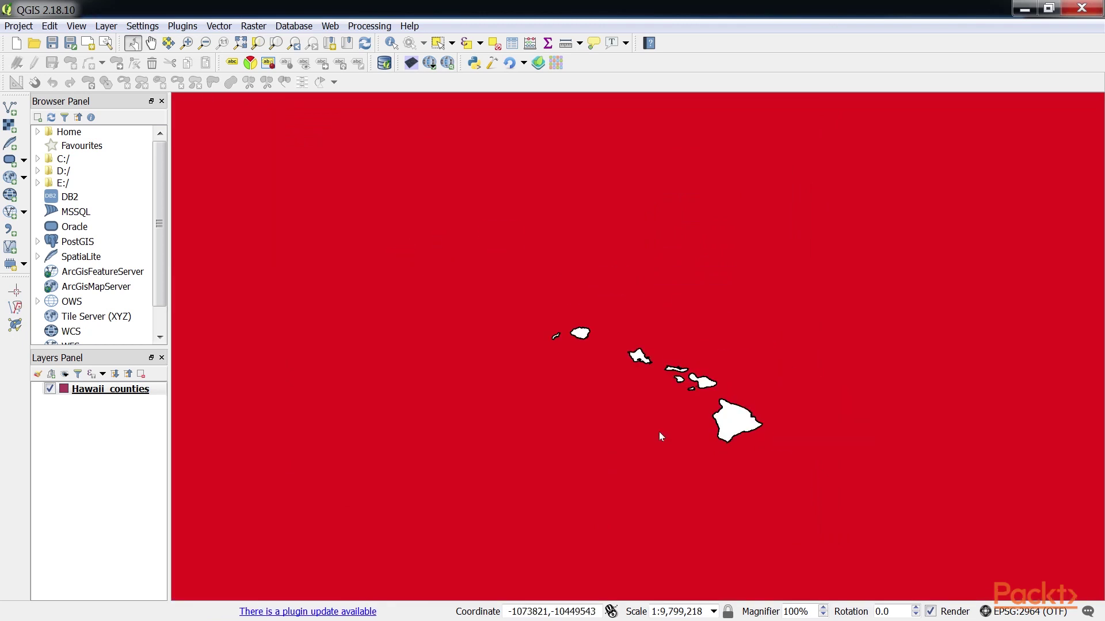
scroll(658, 433, "up", 1)
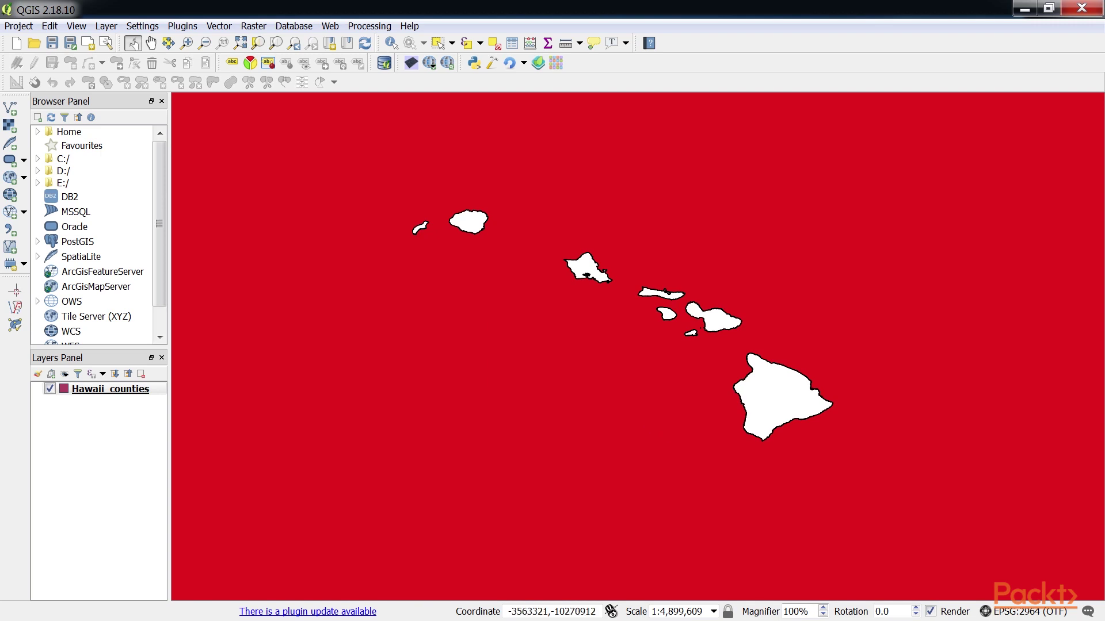
left_click(1082, 8)
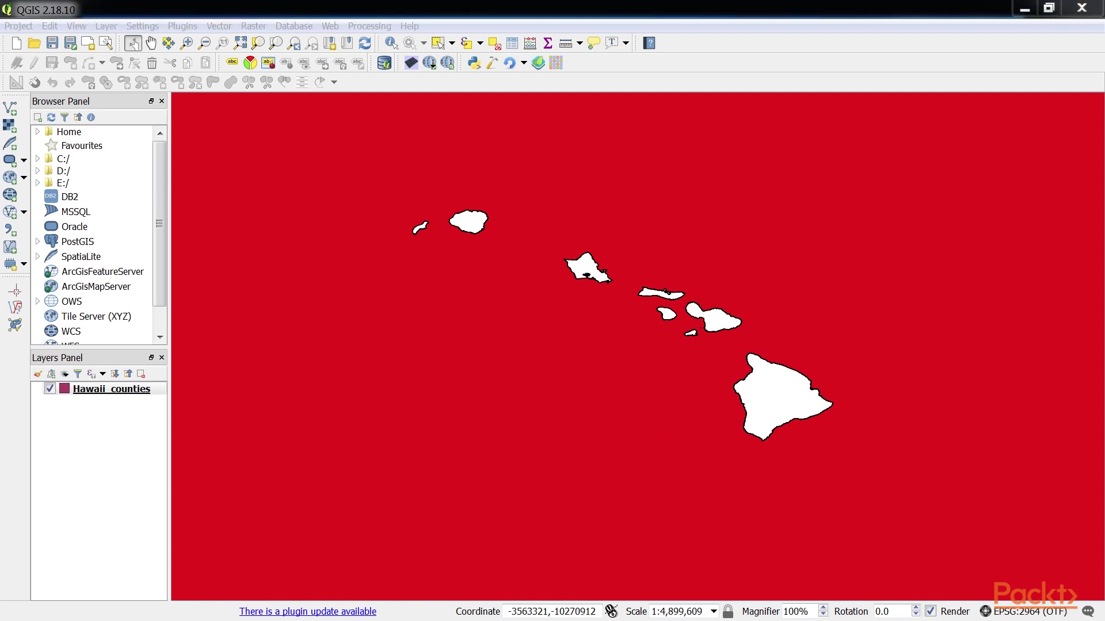